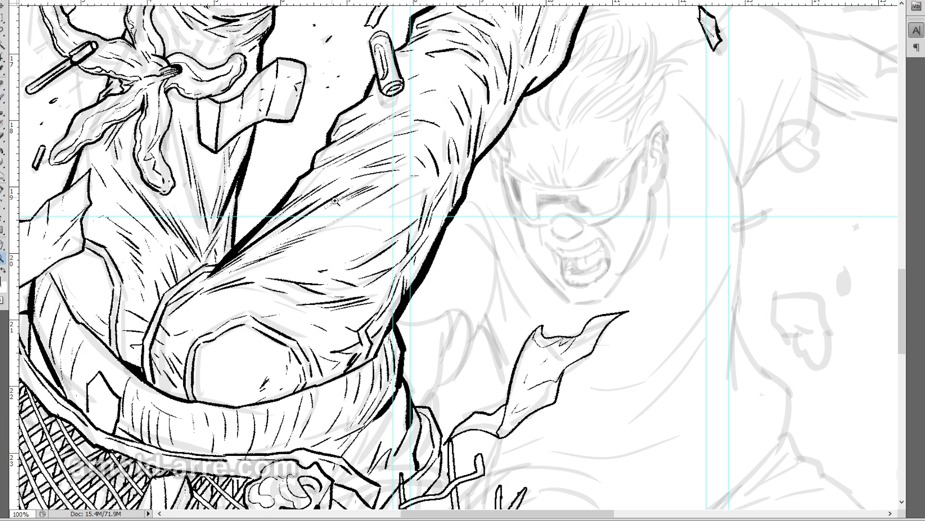
Step: Ink the shouting man's temple and cheek beside the kicking leg and the lower rim of his glasses over the nose
scroll(521, 183, "up", 2)
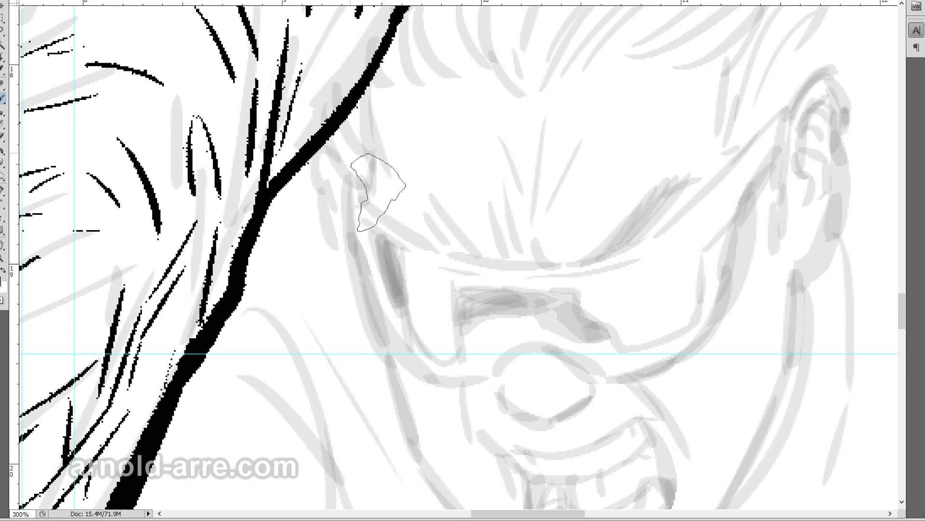
left_click_drag(327, 137, 388, 353)
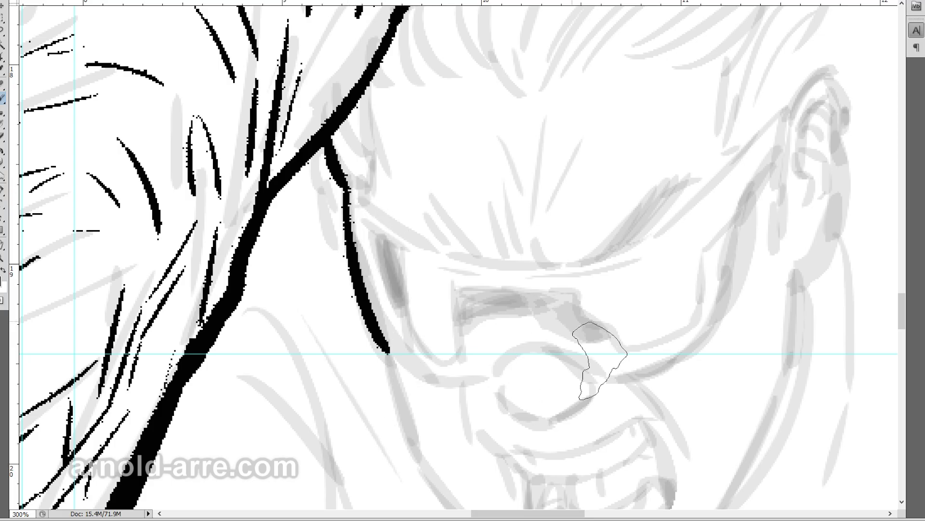
left_click_drag(595, 359, 487, 204)
mouse_move(280, 198)
left_mouse_down()
mouse_move(354, 227)
mouse_move(535, 217)
mouse_move(616, 154)
left_mouse_up()
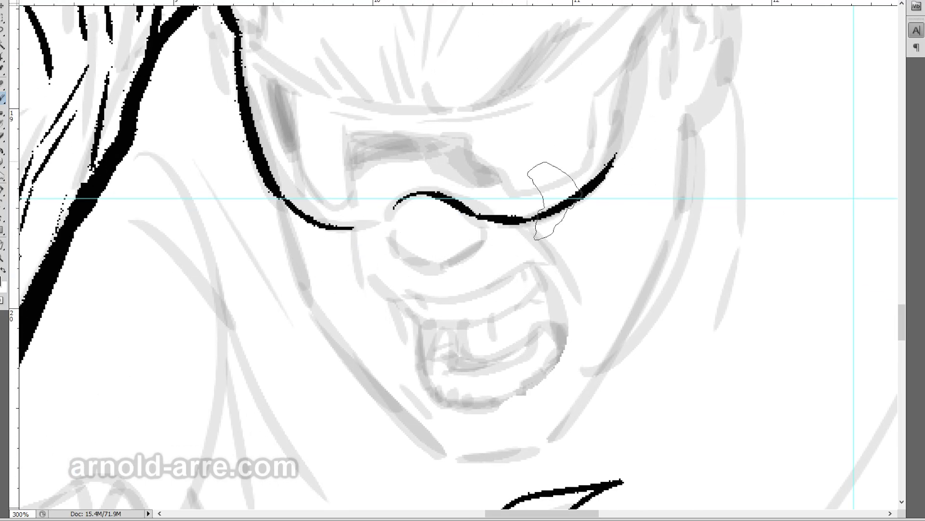
Step: Ink the shouting man's jawline on both sides and join it across the chin with heavy contour lines
mouse_move(283, 203)
left_mouse_down()
mouse_move(333, 335)
mouse_move(399, 412)
left_mouse_up()
mouse_move(428, 456)
left_mouse_down()
mouse_move(504, 479)
mouse_move(578, 463)
left_mouse_up()
mouse_move(692, 131)
left_mouse_down()
mouse_move(675, 328)
mouse_move(549, 511)
left_mouse_up()
Step: Ink the main strands of the man's swept-back hair from the forehead hairline towards the crown, following the grey sketch
left_click_drag(443, 220, 477, 298)
mouse_move(724, 96)
left_mouse_down()
mouse_move(411, 383)
mouse_move(315, 434)
left_mouse_up()
left_click_drag(438, 287, 503, 269)
left_click_drag(86, 203, 86, 334)
mouse_move(154, 175)
left_mouse_down()
mouse_move(122, 212)
mouse_move(118, 324)
left_mouse_up()
mouse_move(137, 316)
left_mouse_down()
mouse_move(154, 280)
mouse_move(199, 229)
left_mouse_up()
left_click_drag(143, 318, 285, 175)
left_click_drag(329, 99, 209, 209)
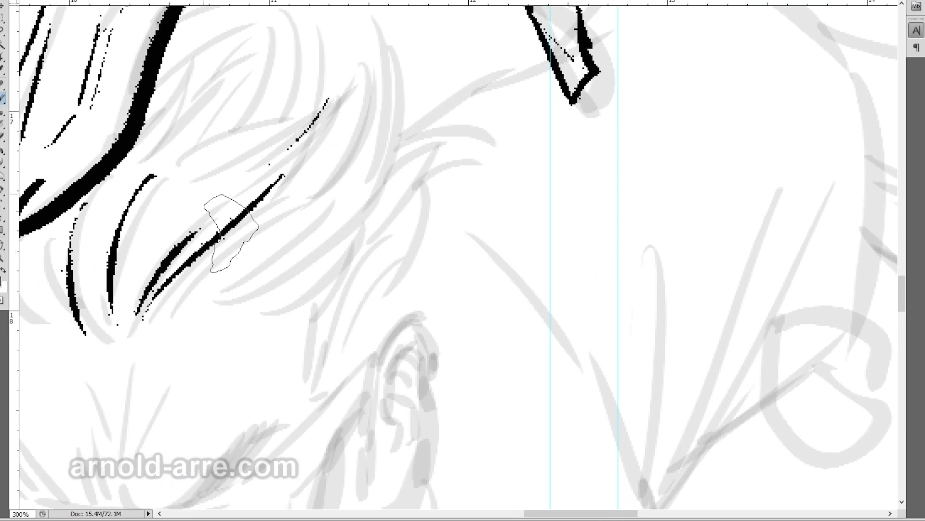
left_click_drag(174, 182, 274, 99)
mouse_move(376, 88)
left_mouse_down()
mouse_move(254, 252)
mouse_move(188, 311)
left_mouse_up()
left_click_drag(192, 317, 347, 225)
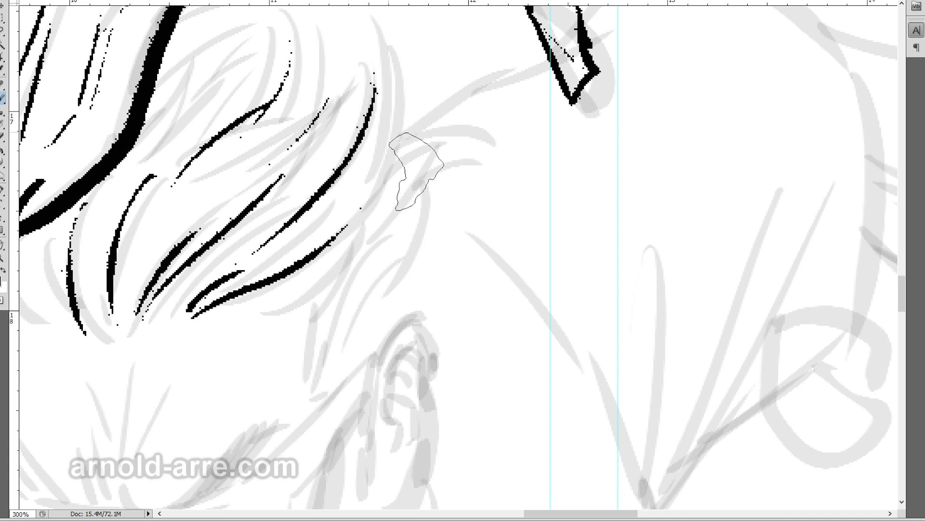
left_click_drag(395, 160, 264, 310)
left_click_drag(277, 324, 345, 275)
left_click_drag(295, 352, 352, 282)
Step: Ink the man's shoulder contour from the neck, past the flying scrap, to the top of the sleeve, plus one hair strand
left_click_drag(407, 300, 205, 461)
mouse_move(207, 294)
left_mouse_down()
mouse_move(268, 246)
mouse_move(347, 219)
left_mouse_up()
left_click_drag(190, 194, 195, 295)
left_click_drag(383, 180, 446, 113)
mouse_move(445, 113)
left_mouse_down()
mouse_move(410, 103)
mouse_move(289, 129)
mouse_move(273, 144)
mouse_move(490, 268)
left_mouse_up()
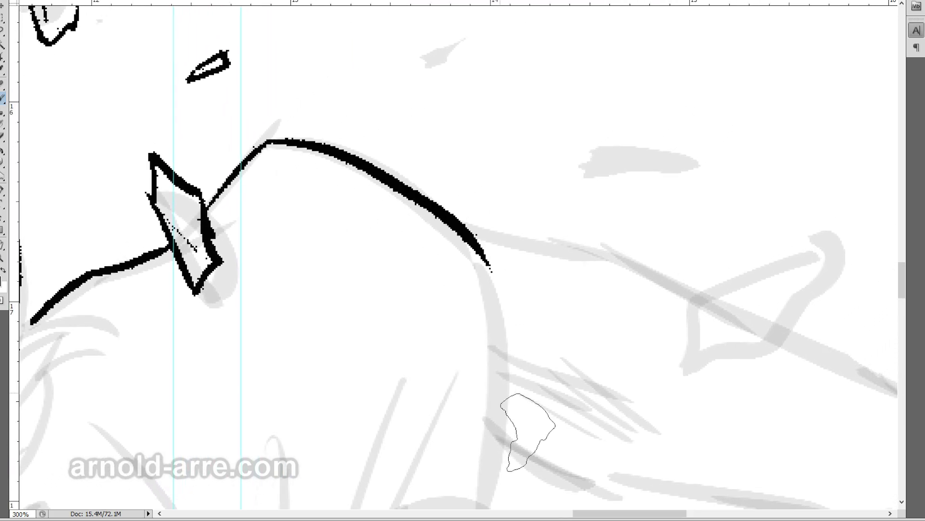
Step: Ink the shirt sleeve's edge and the upper and lower outlines of the man's outstretched arm
left_click_drag(527, 431, 491, 123)
left_click_drag(471, 34, 458, 183)
mouse_move(332, 203)
left_mouse_down()
mouse_move(248, 422)
mouse_move(347, 299)
left_mouse_up()
left_click_drag(477, 256, 227, 366)
left_click_drag(311, 223, 255, 182)
mouse_move(138, 210)
left_mouse_down()
mouse_move(249, 268)
mouse_move(422, 290)
mouse_move(530, 325)
mouse_move(548, 341)
left_mouse_up()
left_click_drag(429, 165, 405, 293)
mouse_move(72, 131)
left_mouse_down()
mouse_move(130, 131)
mouse_move(321, 192)
left_mouse_up()
left_click_drag(391, 221, 648, 369)
Step: Ink the outline of the wrist and clenched fist at the end of the outstretched arm
left_click_drag(698, 392, 537, 213)
left_click_drag(484, 185, 612, 297)
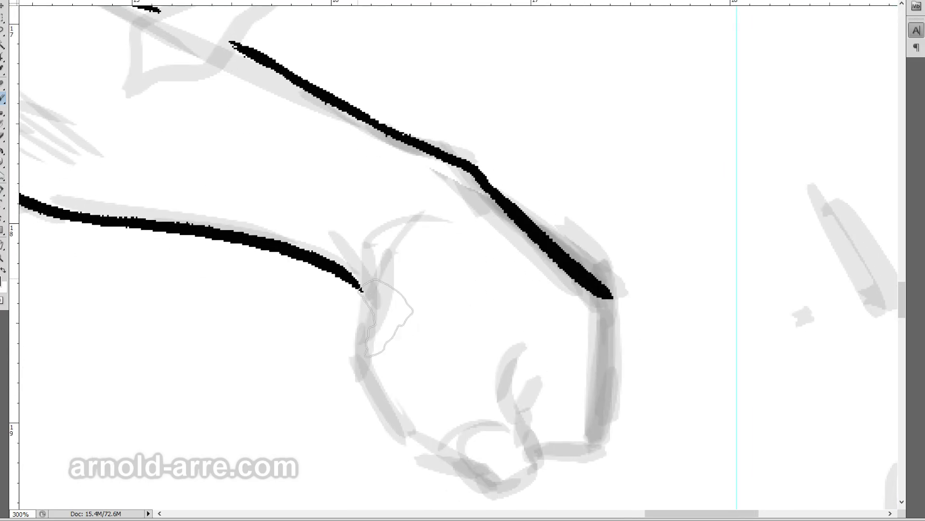
mouse_move(361, 290)
left_mouse_down()
mouse_move(364, 367)
mouse_move(424, 450)
mouse_move(473, 481)
left_mouse_up()
left_click_drag(541, 462, 574, 455)
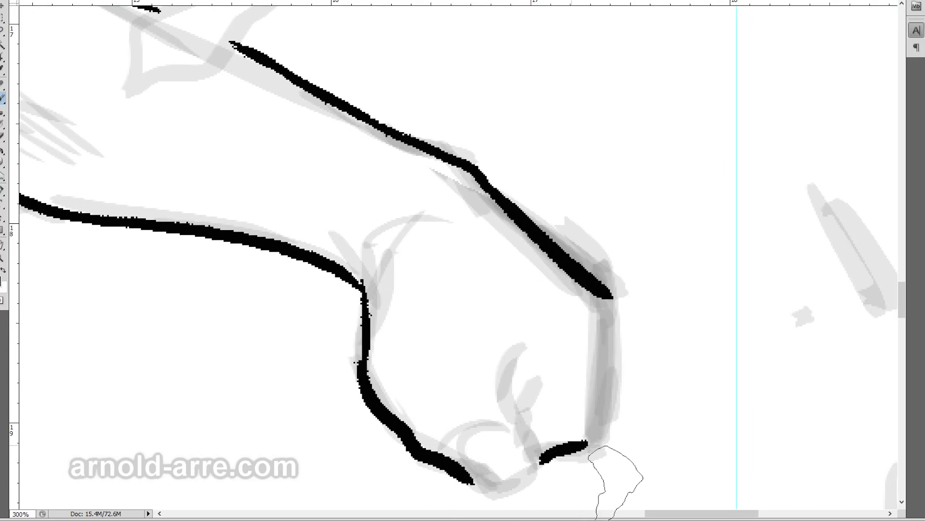
left_click_drag(612, 298, 618, 359)
Step: Ink the side of the man's torso running down from the armpit
mouse_move(152, 502)
left_mouse_down()
mouse_move(498, 281)
mouse_move(628, 267)
left_mouse_up()
left_click_drag(458, 77, 449, 145)
left_click_drag(449, 178, 434, 385)
Step: Ink the shirt's long drapery folds, the contour of the waist and the curved hem of the shirt
left_click_drag(453, 436, 521, 188)
key("ctrl+minus")
key("ctrl+minus")
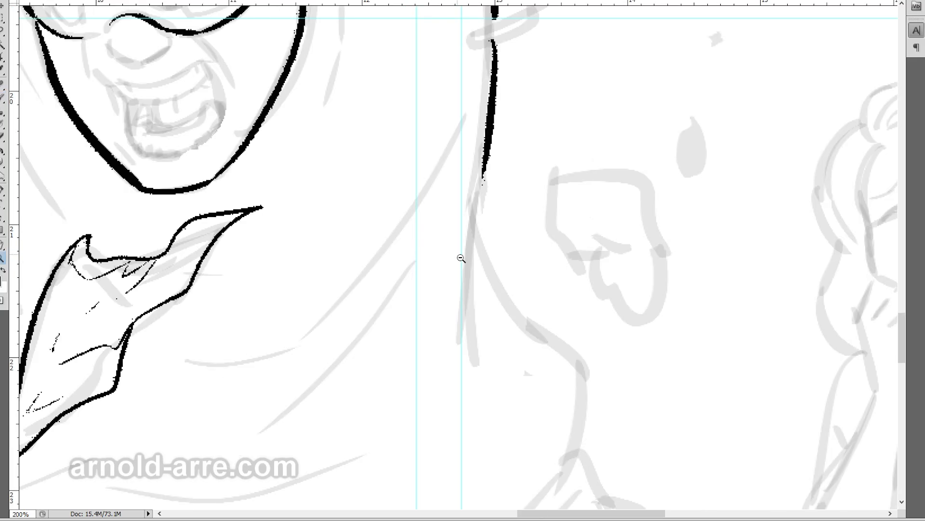
left_click_drag(479, 218, 446, 303)
left_click_drag(362, 348, 436, 289)
mouse_move(477, 234)
left_mouse_down()
mouse_move(489, 287)
mouse_move(527, 352)
left_mouse_up()
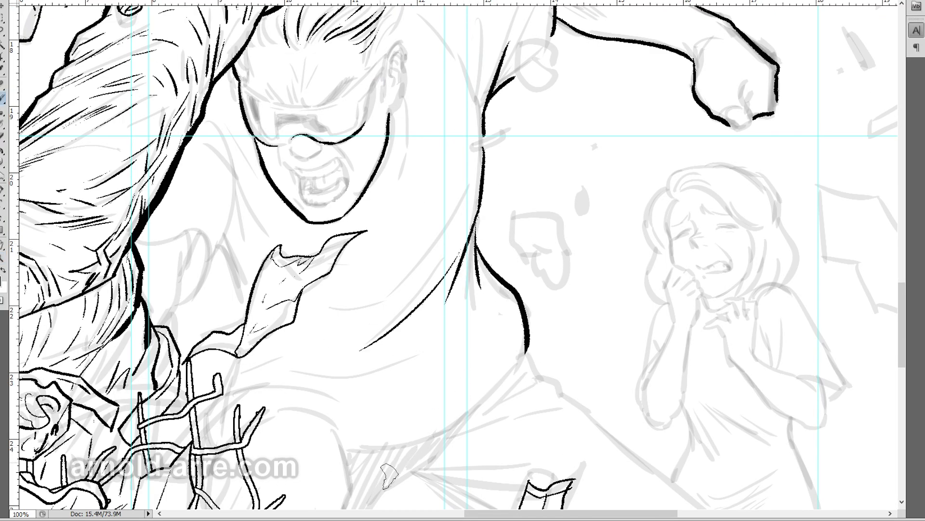
left_click_drag(352, 459, 494, 403)
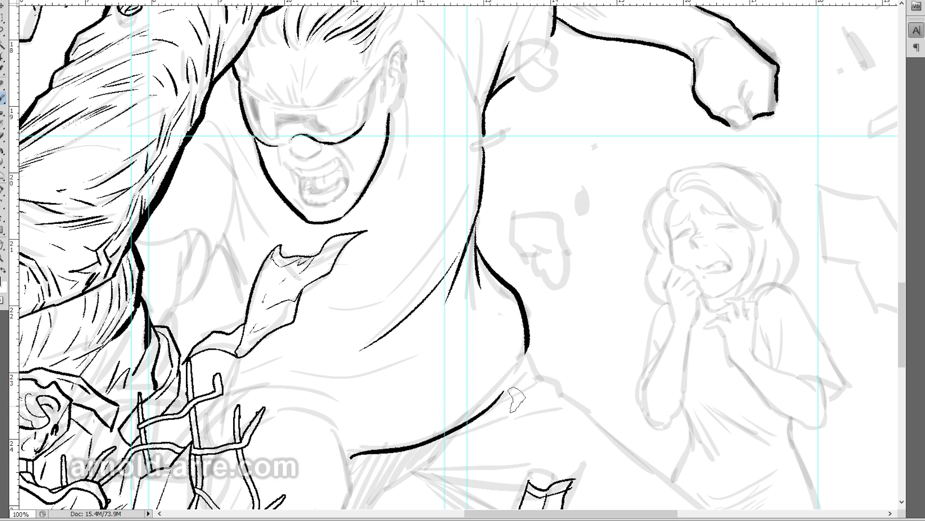
Step: Ink the outline of the man's other arm behind the kicking leg, undoing unwanted strokes on its lower curve
left_click_drag(499, 328, 513, 304)
mouse_move(247, 141)
left_mouse_down()
mouse_move(234, 202)
mouse_move(189, 288)
left_mouse_up()
mouse_move(159, 222)
left_mouse_down()
mouse_move(198, 213)
mouse_move(216, 241)
left_mouse_up()
key("ctrl+z")
mouse_move(159, 222)
left_mouse_down()
mouse_move(212, 220)
mouse_move(225, 248)
left_mouse_up()
key("ctrl+z")
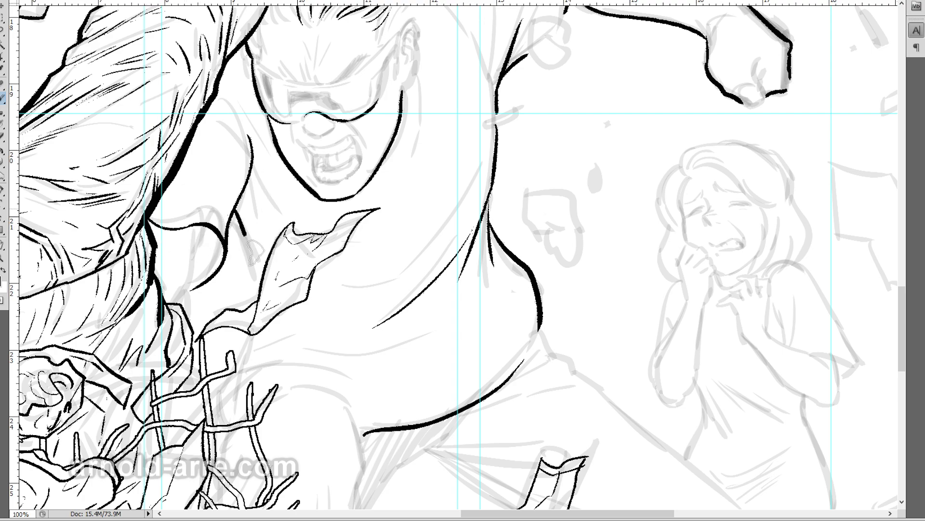
Step: Ink the man's bent leg, covering the thigh, knee, both sides of the lower leg and the torn trouser hem
mouse_move(561, 312)
left_mouse_down()
mouse_move(361, 163)
mouse_move(367, 208)
left_mouse_up()
mouse_move(198, 318)
left_mouse_down()
mouse_move(153, 385)
mouse_move(240, 298)
mouse_move(285, 316)
mouse_move(316, 357)
mouse_move(407, 407)
left_mouse_up()
left_click_drag(371, 217, 542, 366)
mouse_move(416, 428)
left_mouse_down()
mouse_move(463, 256)
mouse_move(423, 477)
left_mouse_up()
mouse_move(580, 190)
left_mouse_down()
mouse_move(605, 238)
mouse_move(563, 331)
mouse_move(530, 448)
mouse_move(550, 480)
left_mouse_up()
mouse_move(461, 251)
left_mouse_down()
mouse_move(530, 305)
mouse_move(543, 289)
mouse_move(591, 289)
left_mouse_up()
Step: Try to fill the lower leg beneath the torn trouser hem with black
key("g")
left_click(521, 368)
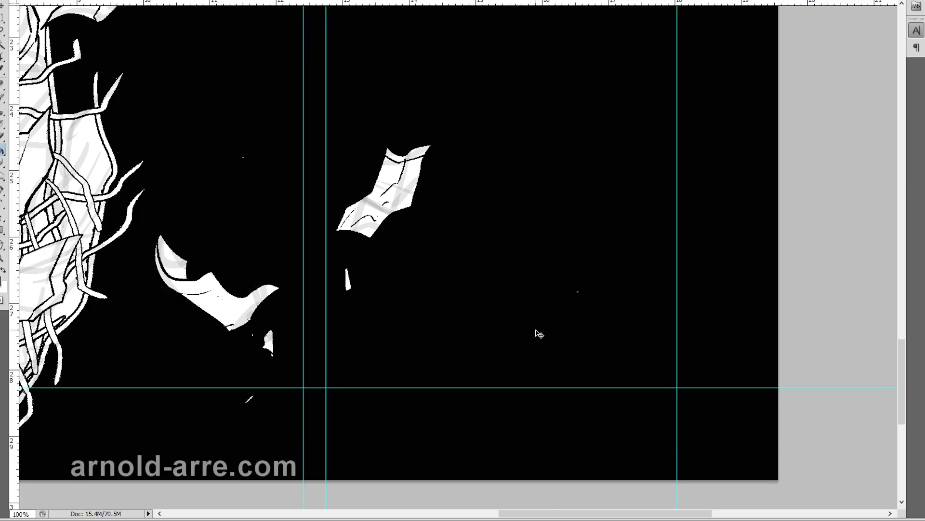
key("ctrl+z")
key("b")
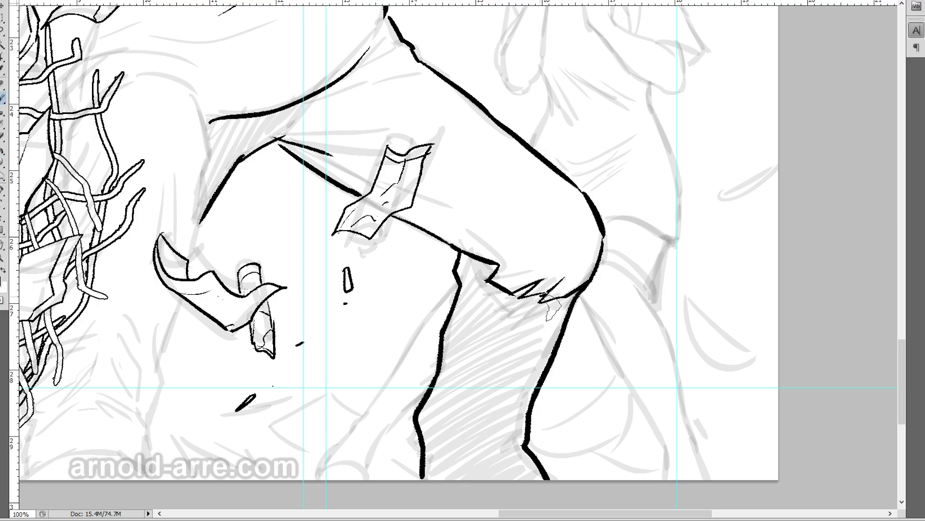
key("g")
left_click(493, 325)
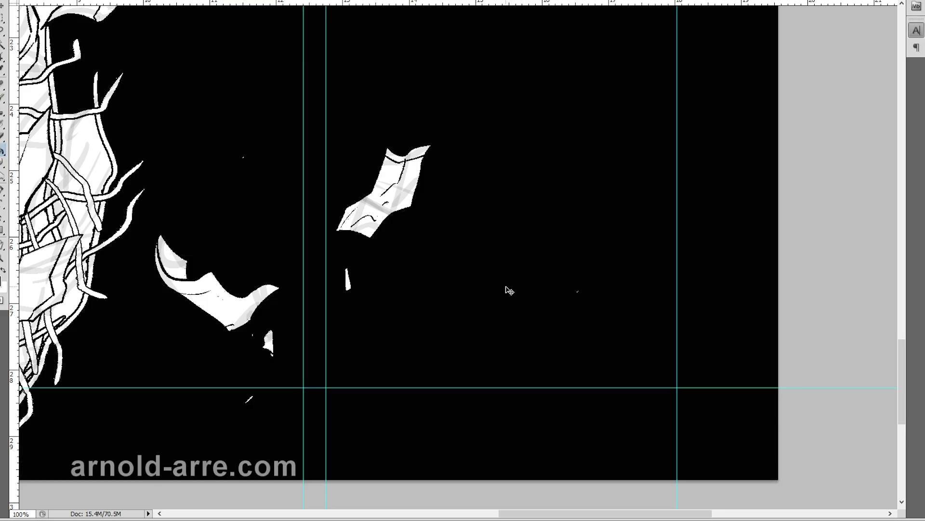
key("ctrl+z")
Step: Fill the closed lower leg shape beneath the torn trouser hem with solid black
left_click(532, 305)
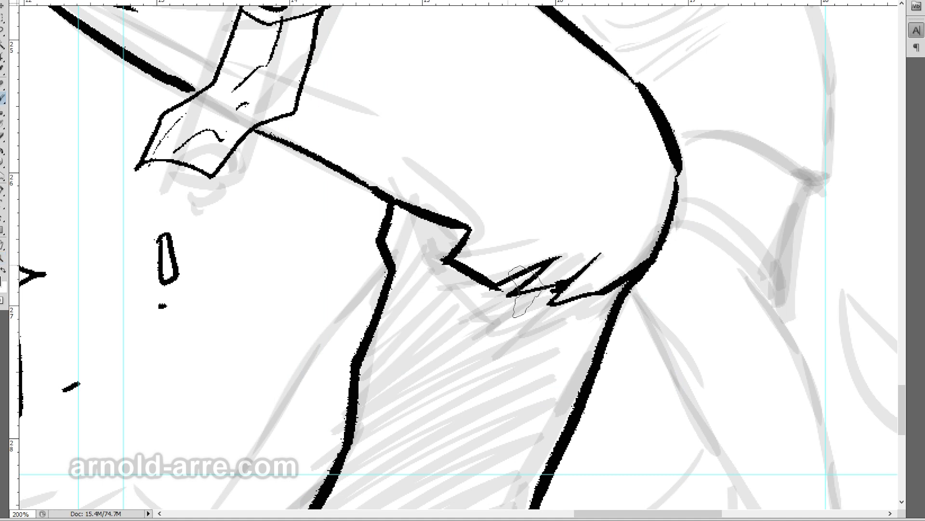
scroll(501, 299, "down", 10)
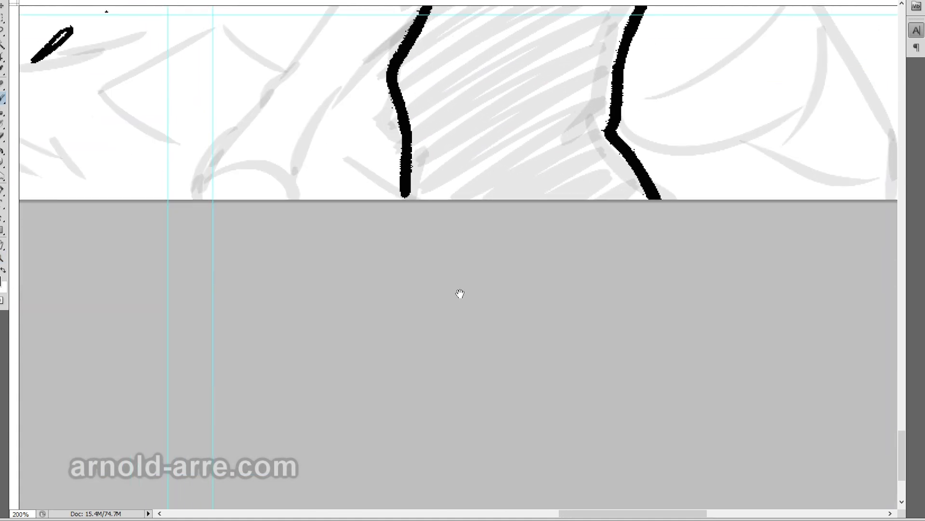
key("g")
left_click(472, 164)
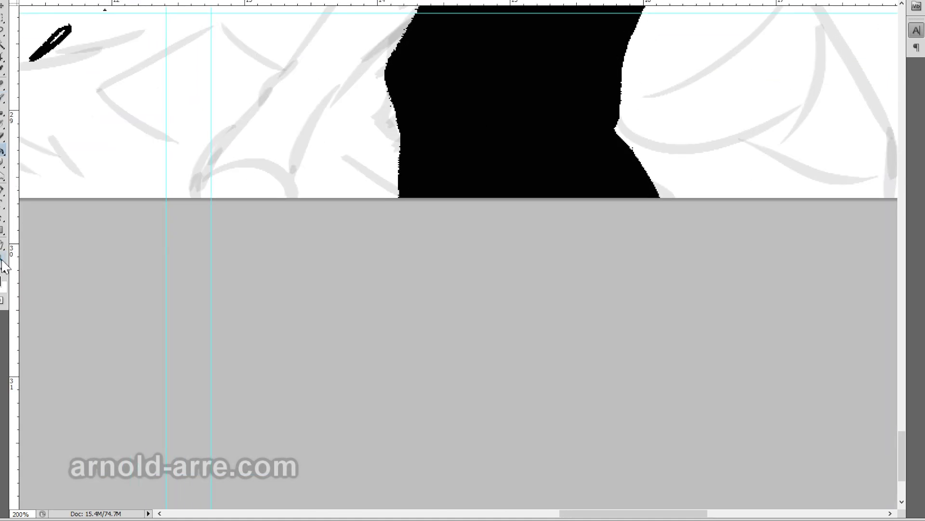
Step: Ink the inner contour of the man's other leg down to the bottom edge of the page
left_click(285, 212, "alt")
left_click(295, 200, "alt")
left_click(308, 189, "alt")
left_click(312, 103)
left_click_drag(345, 110, 522, 315)
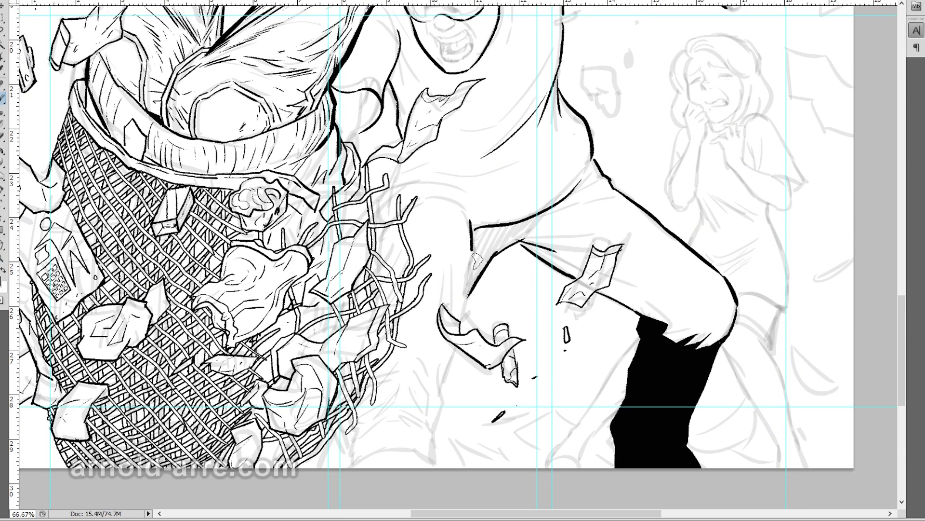
mouse_move(467, 347)
left_mouse_down()
mouse_move(441, 418)
mouse_move(435, 478)
left_mouse_up()
left_click_drag(453, 141, 332, 290)
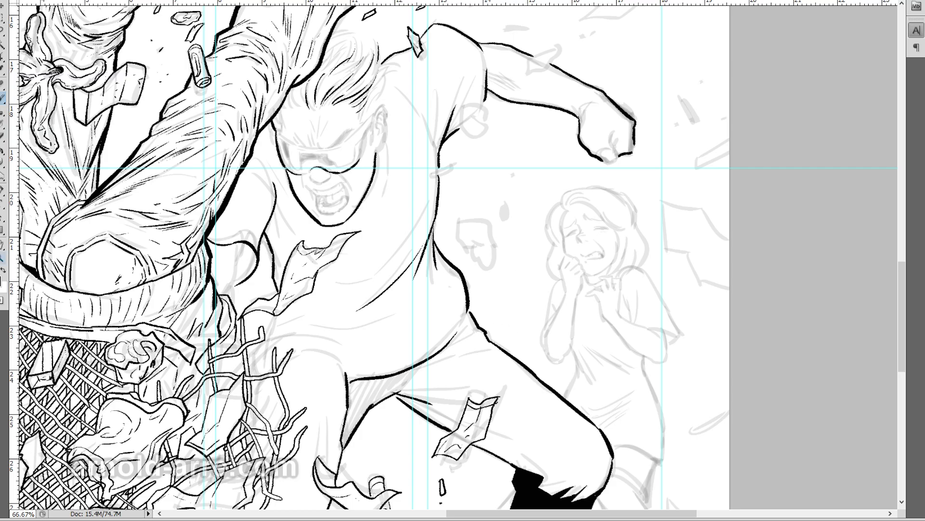
Step: Add fine ink strokes to the hair along the forehead hairline, next to the kicking leg
left_click(350, 329, "alt")
left_click(381, 326, "alt")
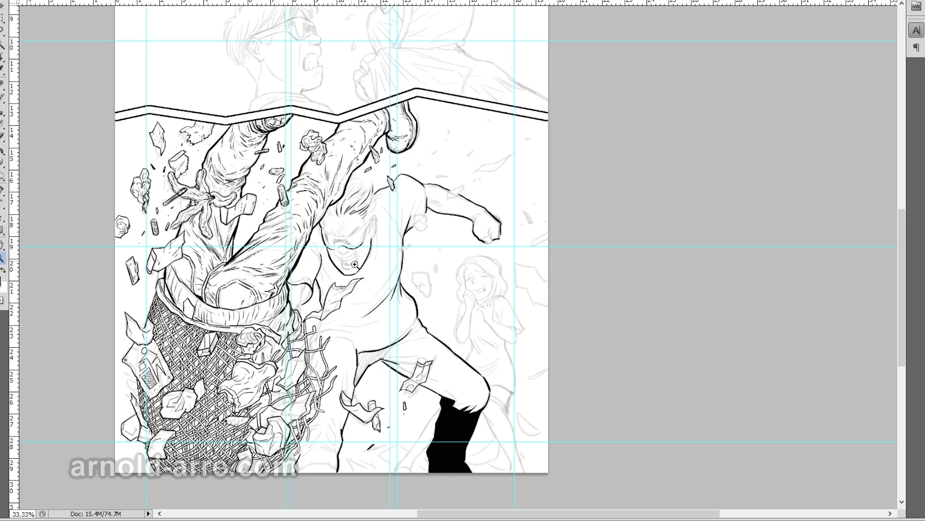
left_click(364, 248)
left_click(363, 249)
left_click(337, 232)
left_click(295, 213)
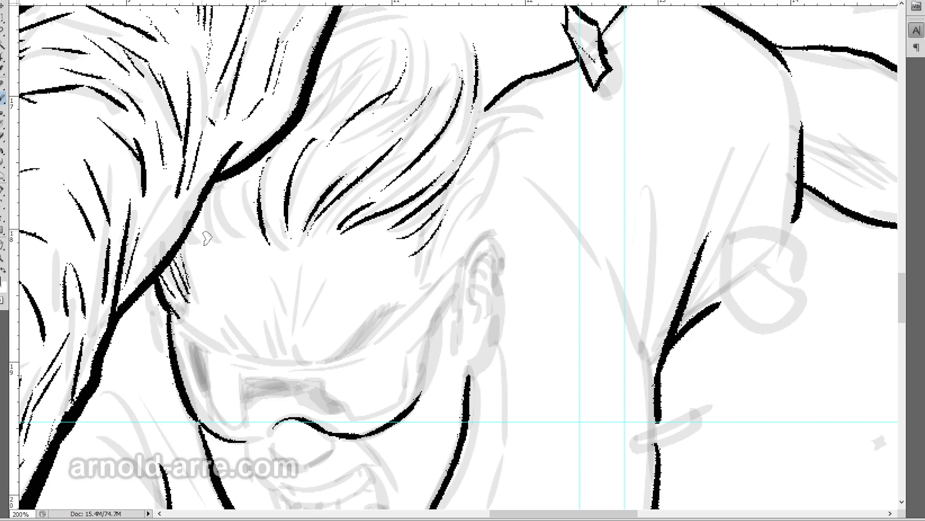
mouse_move(218, 184)
left_mouse_down()
mouse_move(207, 240)
mouse_move(241, 240)
left_mouse_up()
mouse_move(247, 169)
left_mouse_down()
mouse_move(265, 236)
mouse_move(262, 223)
left_mouse_up()
mouse_move(263, 176)
left_mouse_down()
mouse_move(269, 233)
mouse_move(289, 244)
left_mouse_up()
left_click_drag(251, 169, 244, 184)
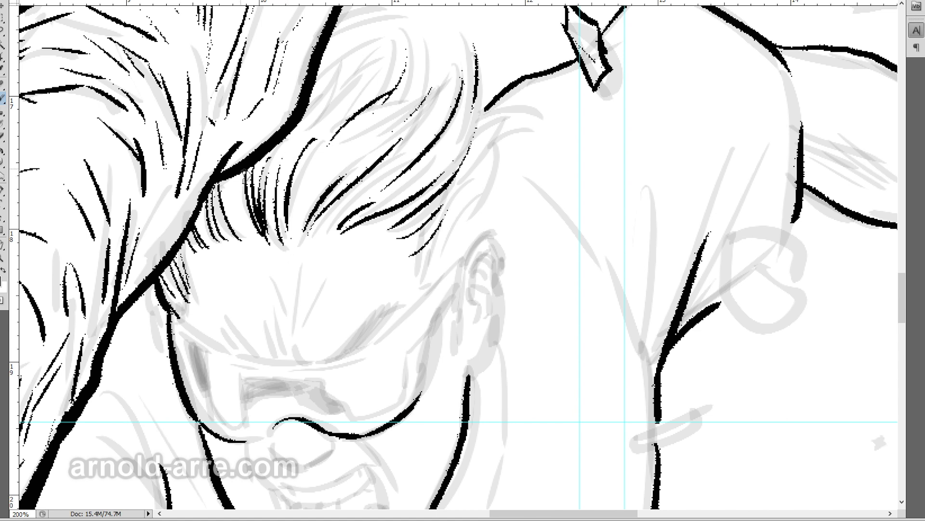
Step: Fill out the front and crown of the man's hair with many thin curved ink strokes between the main strands
left_click_drag(317, 160, 292, 238)
mouse_move(303, 214)
left_mouse_down()
mouse_move(346, 155)
mouse_move(324, 248)
left_mouse_up()
left_click_drag(284, 280, 328, 227)
mouse_move(327, 129)
left_mouse_down()
mouse_move(287, 161)
mouse_move(272, 205)
left_mouse_up()
mouse_move(337, 147)
left_mouse_down()
mouse_move(277, 197)
mouse_move(307, 213)
left_mouse_up()
left_click_drag(336, 183, 307, 220)
mouse_move(361, 147)
left_mouse_down()
mouse_move(340, 198)
mouse_move(345, 236)
left_mouse_up()
left_click_drag(391, 161, 360, 246)
left_click_drag(352, 235, 320, 253)
left_click_drag(414, 179, 371, 245)
left_click_drag(400, 217, 348, 269)
mouse_move(401, 169)
left_mouse_down()
mouse_move(363, 226)
mouse_move(368, 203)
left_mouse_up()
left_click_drag(428, 151, 404, 253)
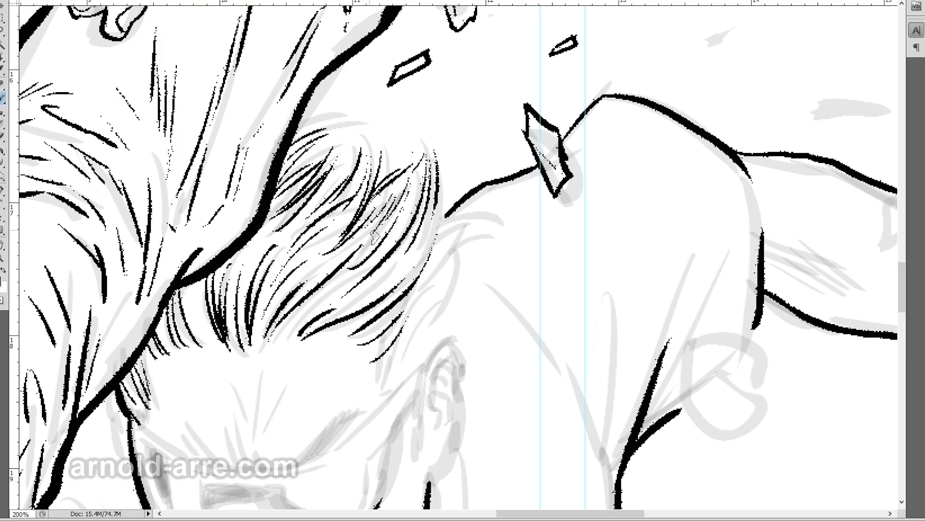
Step: Add dense tapering ink strokes to the hair at the side and back of the head above the ear
left_click_drag(355, 275, 302, 314)
left_click_drag(401, 254, 370, 285)
left_click_drag(394, 274, 335, 315)
left_click_drag(442, 209, 400, 282)
mouse_move(450, 194)
left_mouse_down()
mouse_move(423, 265)
mouse_move(371, 348)
left_mouse_up()
left_click_drag(423, 295, 373, 353)
left_click_drag(466, 221, 424, 280)
left_click_drag(451, 237, 401, 337)
left_click_drag(450, 265, 436, 309)
left_click_drag(475, 239, 443, 266)
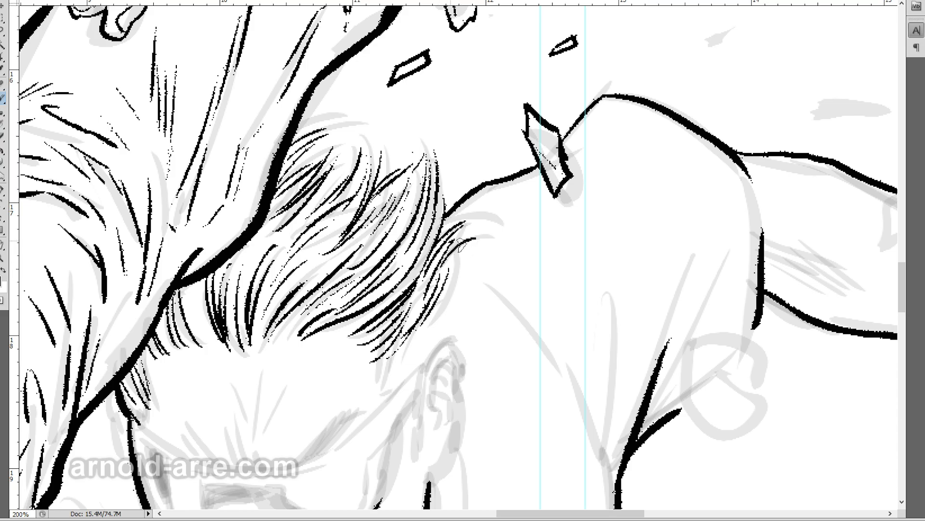
Step: Ink the hair edge above the ear, then the ear's outer contour, inner folds and lobe
scroll(462, 219, "down", 5)
left_click_drag(436, 190, 431, 236)
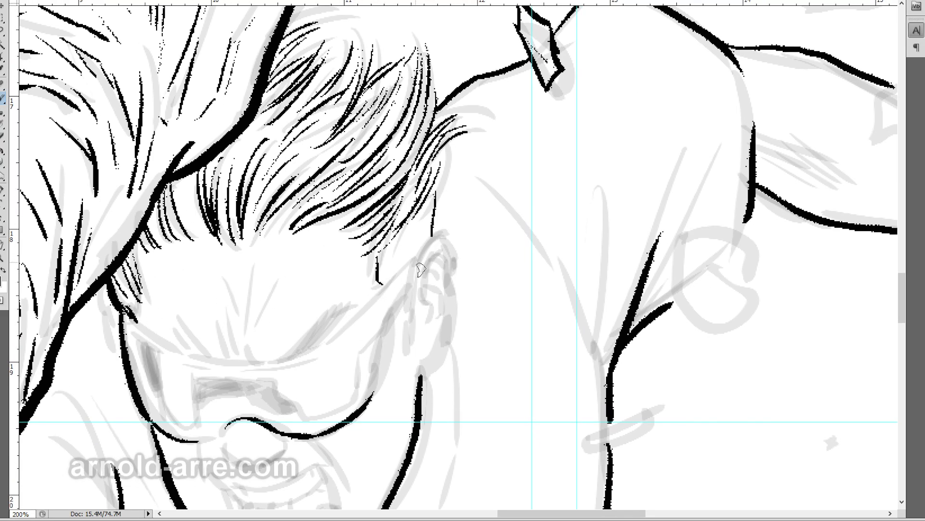
left_click_drag(428, 251, 409, 297)
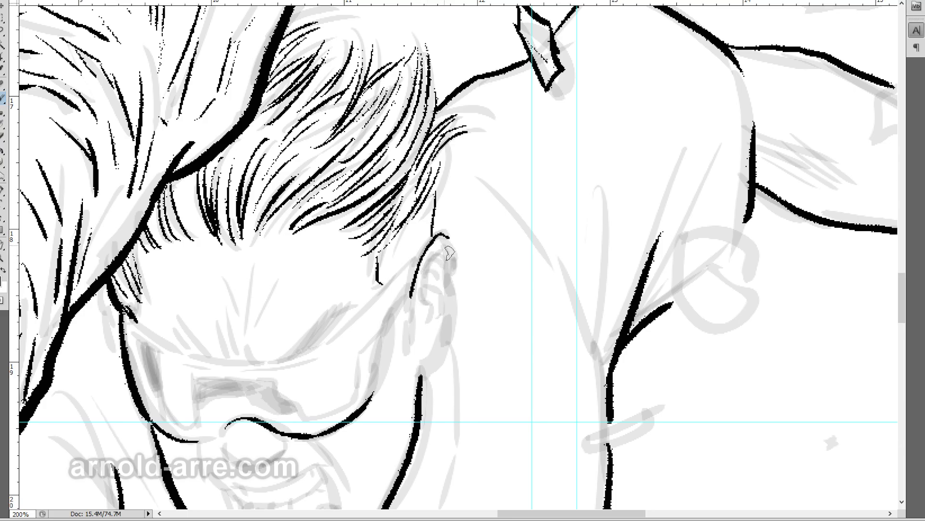
left_click_drag(440, 264, 429, 306)
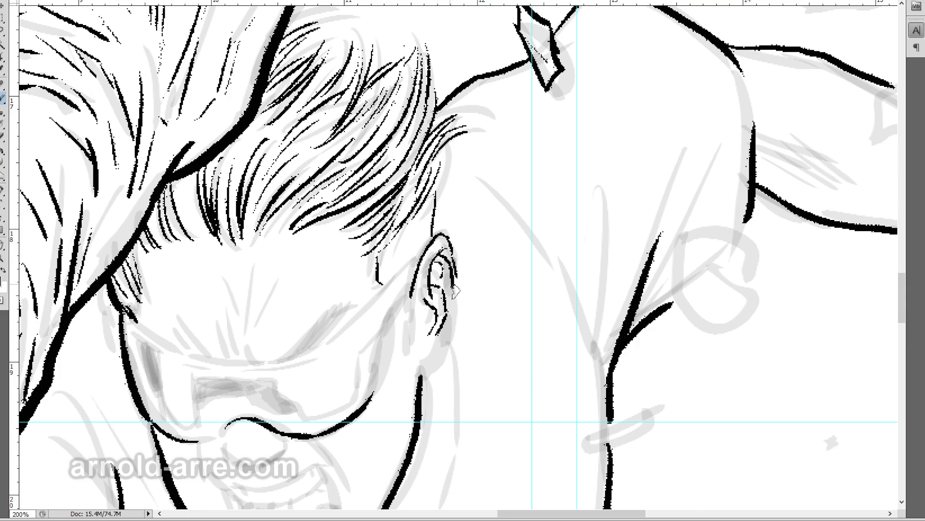
left_click_drag(457, 295, 440, 353)
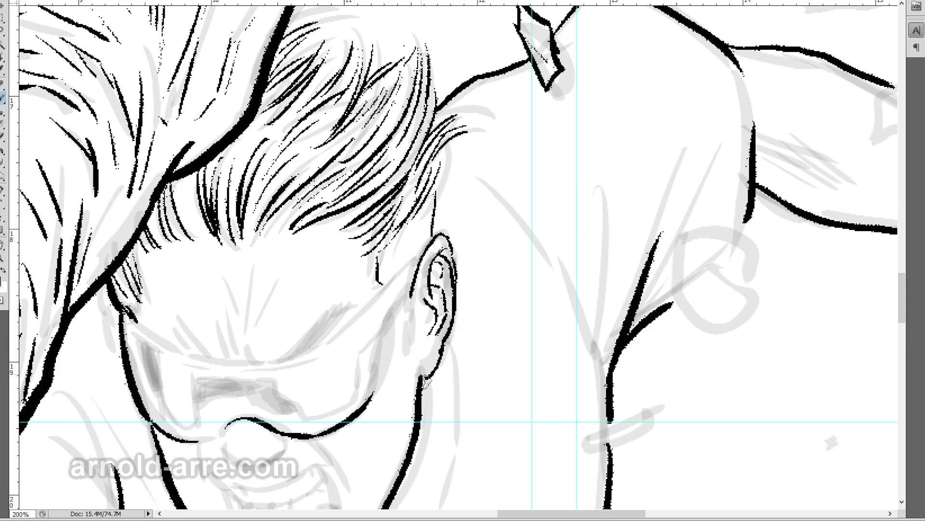
Step: Ink the top edge of the wraparound glasses across the brow and the side rim joining the ear
mouse_move(312, 333)
left_mouse_down()
mouse_move(375, 260)
mouse_move(384, 179)
left_mouse_up()
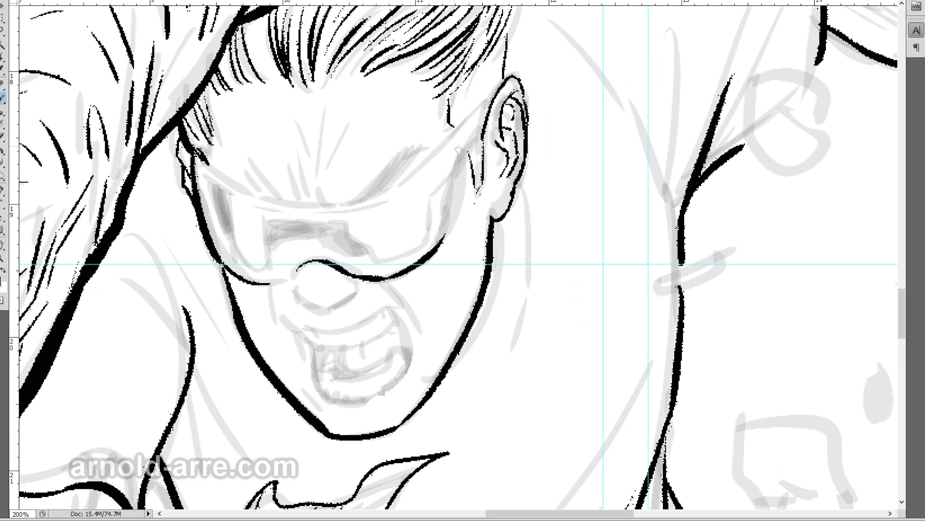
mouse_move(198, 153)
left_mouse_down()
mouse_move(239, 189)
mouse_move(318, 208)
mouse_move(415, 184)
mouse_move(498, 98)
left_mouse_up()
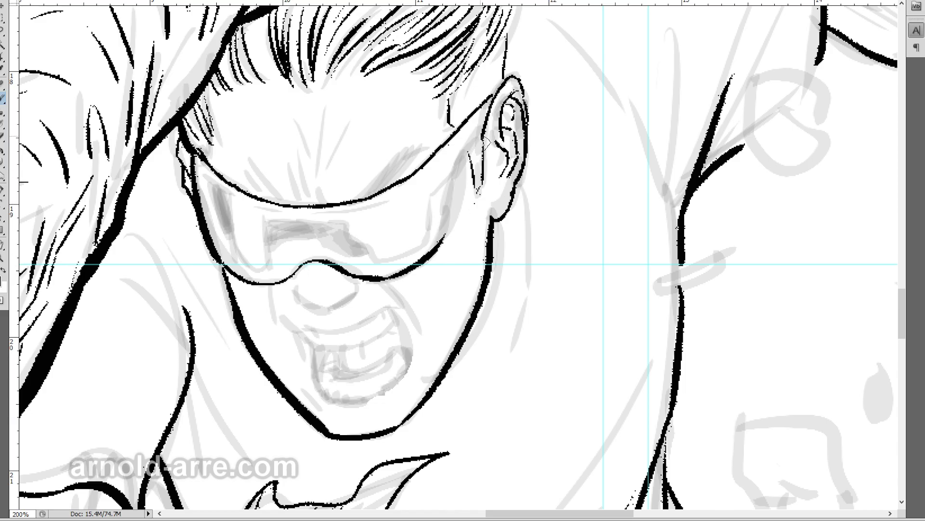
left_click_drag(482, 146, 437, 255)
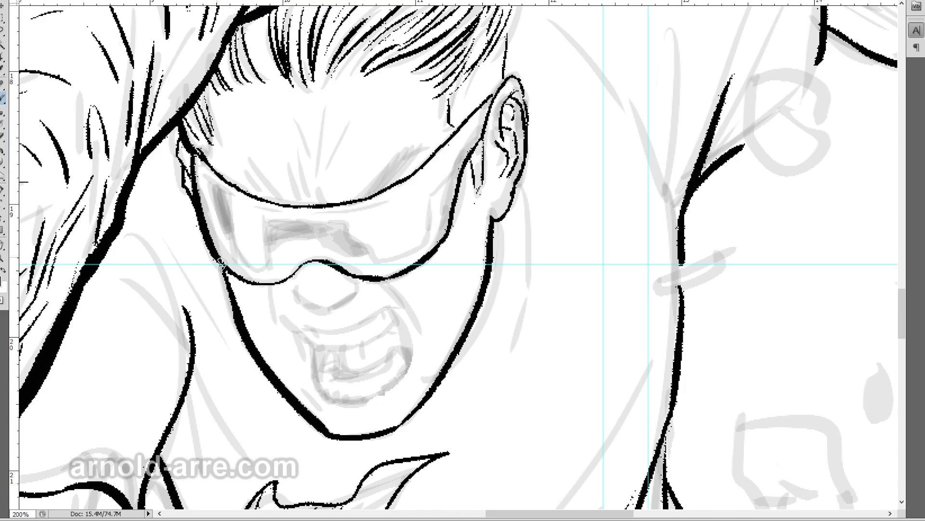
Step: Ink the thin inner contour of the lens reflections inside the wraparound glasses
left_click(262, 232)
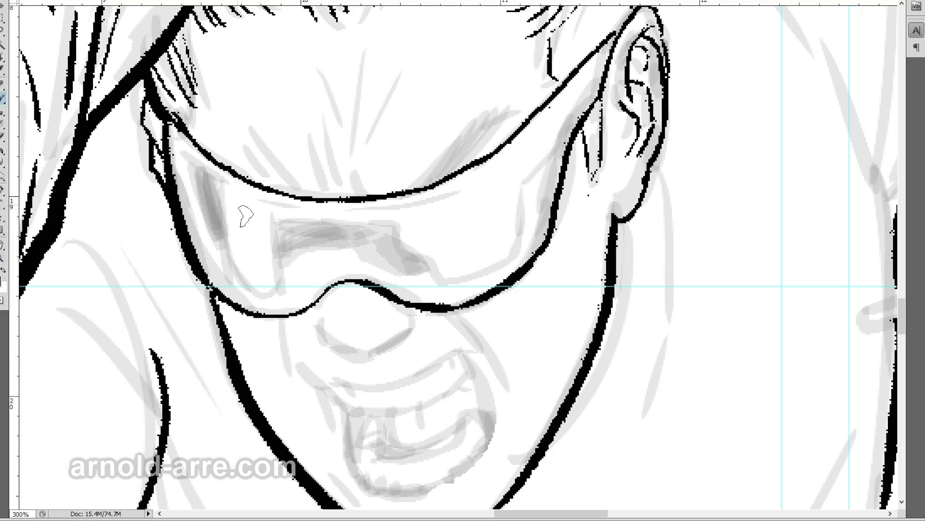
mouse_move(223, 180)
left_mouse_down()
mouse_move(292, 312)
mouse_move(314, 222)
mouse_move(386, 218)
mouse_move(458, 290)
mouse_move(484, 283)
left_mouse_up()
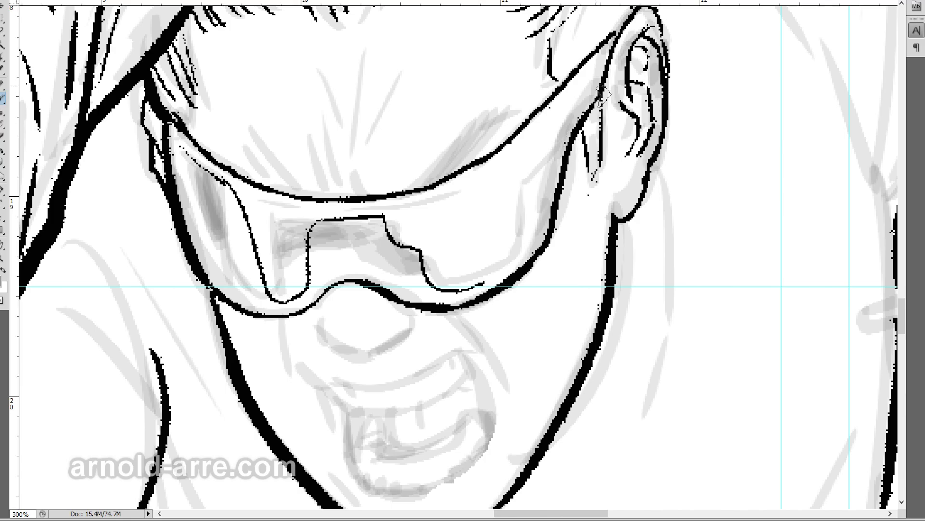
mouse_move(606, 87)
left_mouse_down()
mouse_move(554, 154)
mouse_move(525, 229)
mouse_move(482, 285)
left_mouse_up()
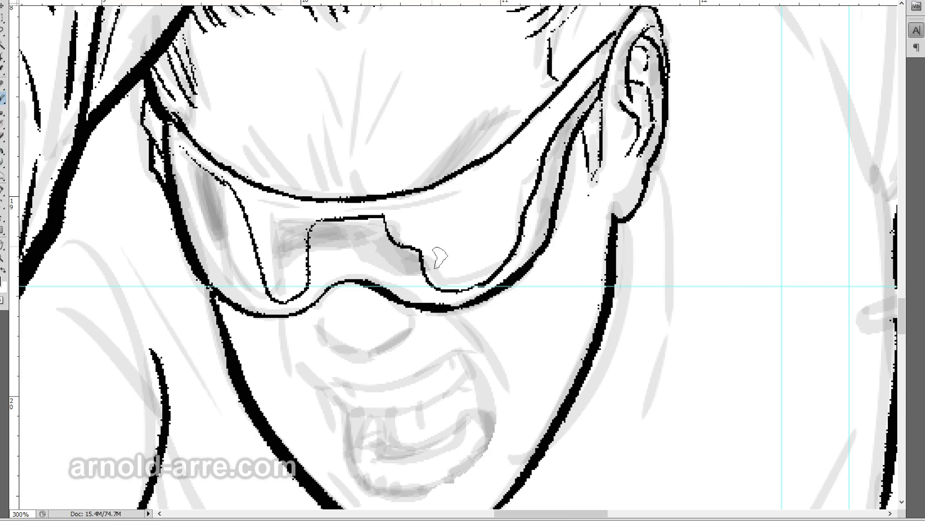
key("g")
left_click(339, 219)
key("ctrl+z")
Step: Ink a closed pointed reflection shape inside the lens farther from the ear and fill it black
key("b")
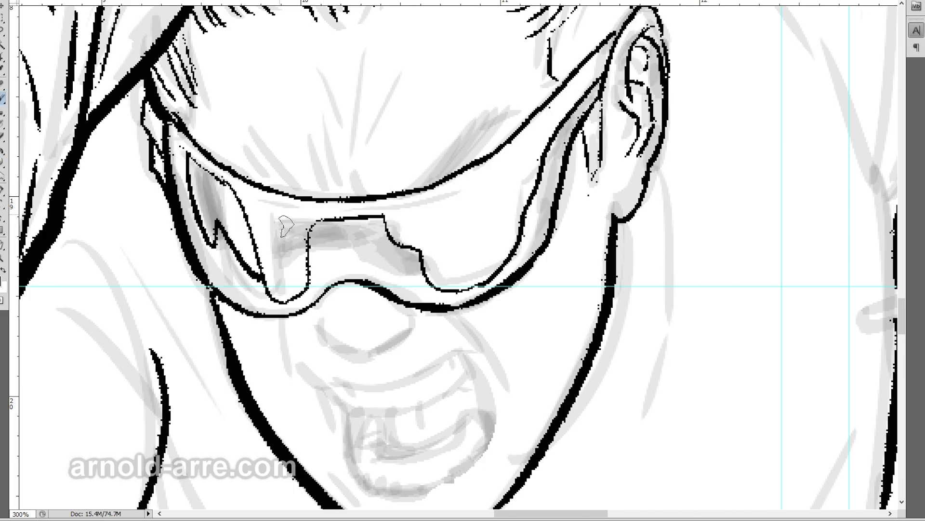
left_click_drag(193, 165, 236, 197)
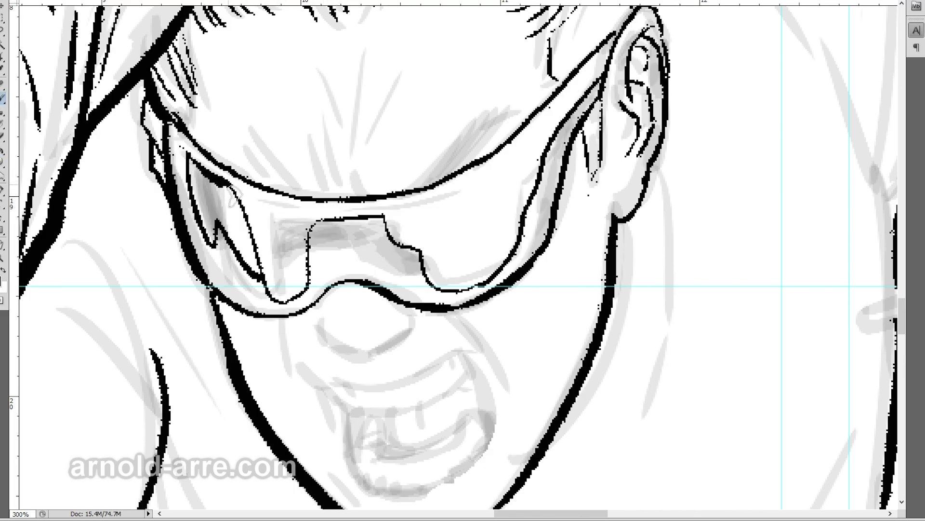
left_click(227, 217)
key("l")
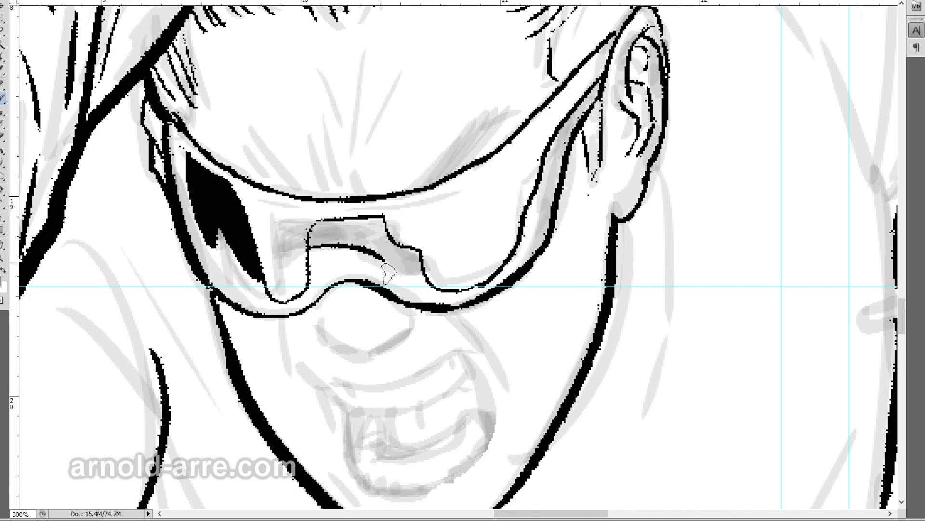
key("g")
left_click(376, 241)
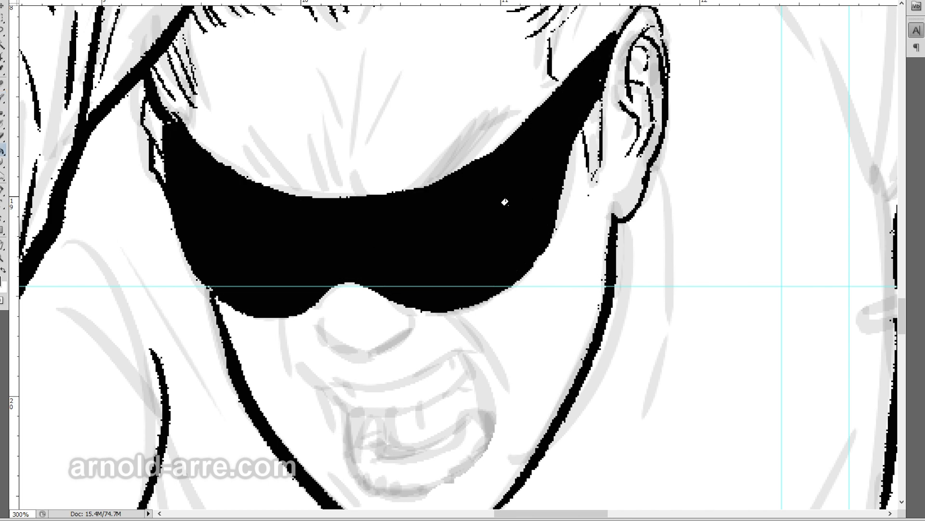
key("ctrl+z")
Step: Close the lower edge of the reflection shape above the nose bridge of the glasses and fill it black
key("l")
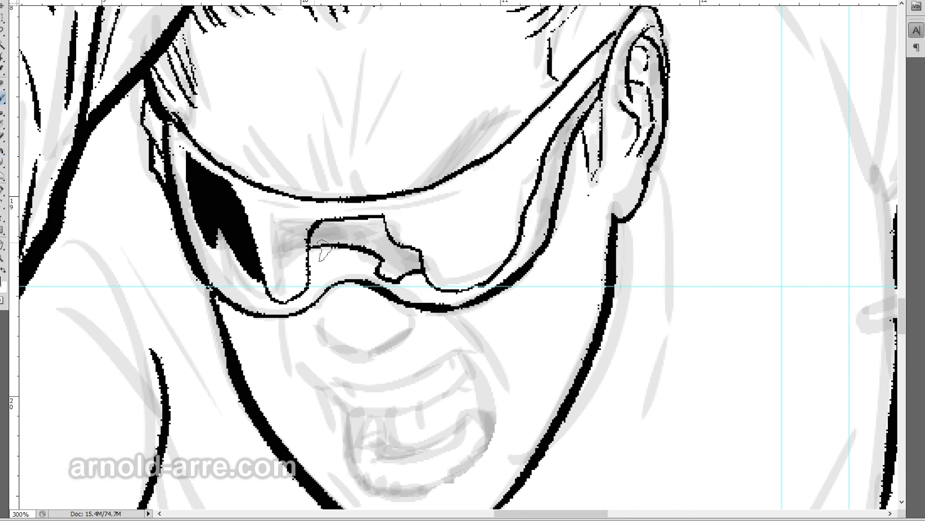
key("g")
left_click(370, 237)
Step: Ink the nose's sides and heavy underside, then thin crease lines down both cheeks beside it
left_click_drag(488, 259, 460, 207)
key("b")
mouse_move(292, 261)
left_mouse_down()
mouse_move(294, 284)
mouse_move(340, 297)
mouse_move(386, 277)
left_mouse_up()
mouse_move(295, 284)
left_mouse_down()
mouse_move(347, 309)
mouse_move(379, 285)
left_mouse_up()
left_click_drag(328, 302, 362, 302)
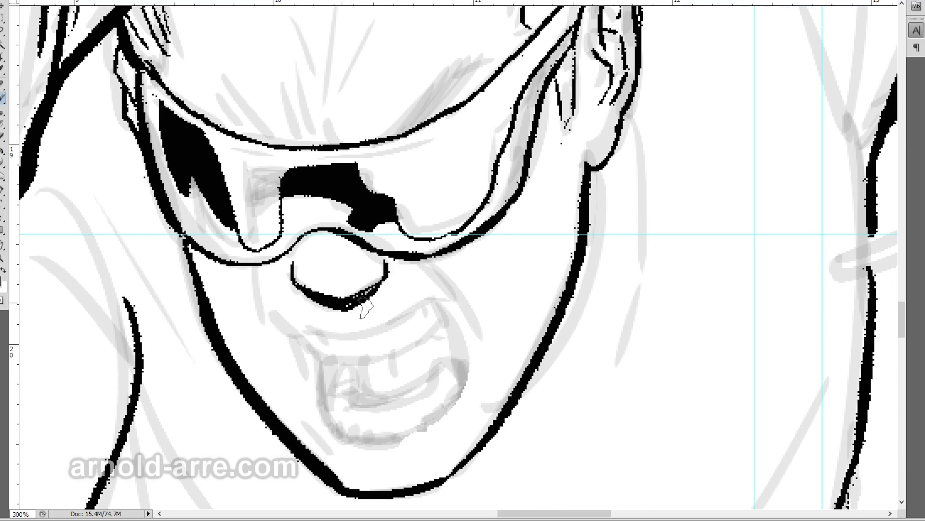
mouse_move(255, 266)
left_mouse_down()
mouse_move(252, 313)
mouse_move(268, 339)
left_mouse_up()
left_click_drag(427, 261, 490, 337)
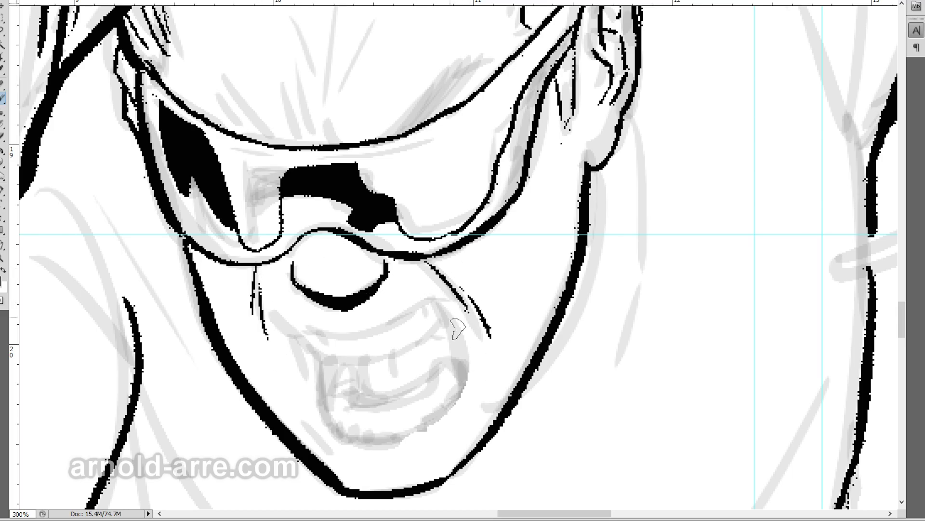
Step: Ink the upper lip, the edge of the upper teeth and the open mouth's outer and inner contours
mouse_move(282, 316)
left_mouse_down()
mouse_move(328, 337)
mouse_move(431, 300)
mouse_move(454, 317)
left_mouse_up()
mouse_move(312, 340)
left_mouse_down()
mouse_move(326, 358)
mouse_move(349, 364)
mouse_move(383, 363)
mouse_move(415, 344)
left_mouse_up()
left_click_drag(419, 307, 419, 324)
left_click_drag(413, 347, 450, 313)
left_click_drag(301, 338, 334, 427)
mouse_move(330, 381)
left_mouse_down()
mouse_move(375, 451)
mouse_move(436, 424)
left_mouse_up()
mouse_move(470, 353)
left_mouse_down()
mouse_move(475, 378)
mouse_move(453, 419)
left_mouse_up()
mouse_move(340, 363)
left_mouse_down()
mouse_move(344, 427)
mouse_move(386, 436)
left_mouse_up()
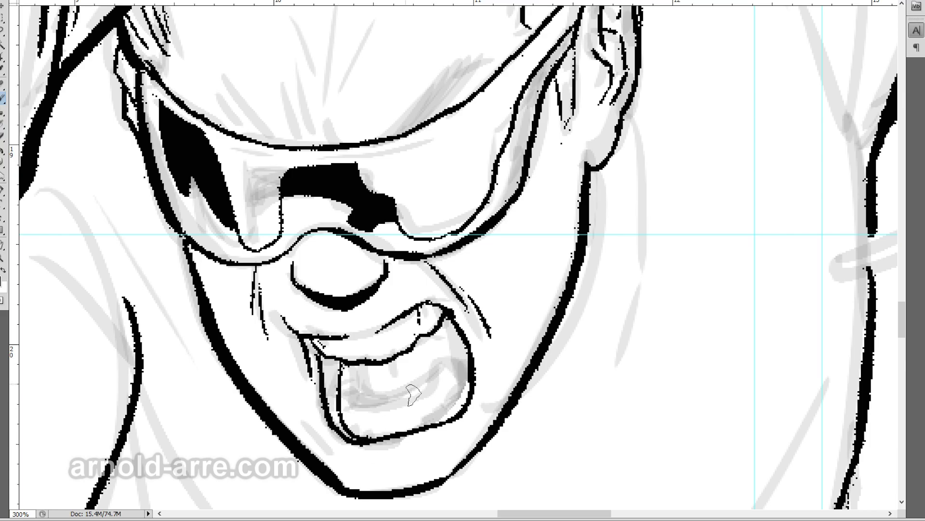
Step: Ink the lower teeth, gums and tongue, and blacken the dark areas inside the open mouth
mouse_move(363, 370)
left_mouse_down()
mouse_move(344, 385)
mouse_move(356, 388)
left_mouse_up()
mouse_move(365, 365)
left_mouse_down()
mouse_move(369, 417)
mouse_move(420, 407)
mouse_move(433, 387)
left_mouse_up()
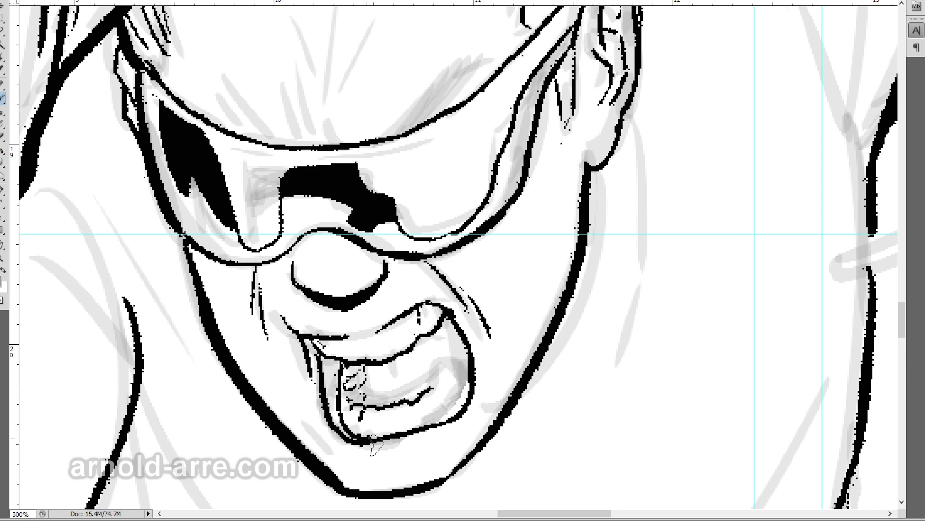
left_click_drag(356, 423, 355, 435)
mouse_move(369, 427)
left_mouse_down()
mouse_move(372, 437)
mouse_move(391, 421)
left_mouse_up()
mouse_move(443, 332)
left_mouse_down()
mouse_move(445, 370)
mouse_move(456, 379)
mouse_move(445, 386)
mouse_move(465, 395)
mouse_move(450, 409)
mouse_move(452, 391)
mouse_move(463, 398)
mouse_move(446, 406)
mouse_move(442, 428)
mouse_move(467, 400)
mouse_move(457, 424)
left_mouse_up()
left_click_drag(340, 372, 335, 426)
mouse_move(367, 367)
left_mouse_down()
mouse_move(370, 400)
mouse_move(373, 377)
mouse_move(389, 397)
mouse_move(401, 374)
mouse_move(384, 394)
mouse_move(405, 382)
mouse_move(394, 398)
mouse_move(438, 361)
mouse_move(429, 339)
mouse_move(438, 366)
mouse_move(372, 405)
mouse_move(406, 407)
mouse_move(442, 377)
mouse_move(438, 350)
mouse_move(436, 393)
mouse_move(410, 399)
left_mouse_up()
Step: Add short chin creases below the lower lip, then detail the side teeth and thicken the mouth corners
mouse_move(329, 441)
left_mouse_down()
mouse_move(348, 456)
mouse_move(407, 458)
mouse_move(464, 435)
left_mouse_up()
left_click(478, 415)
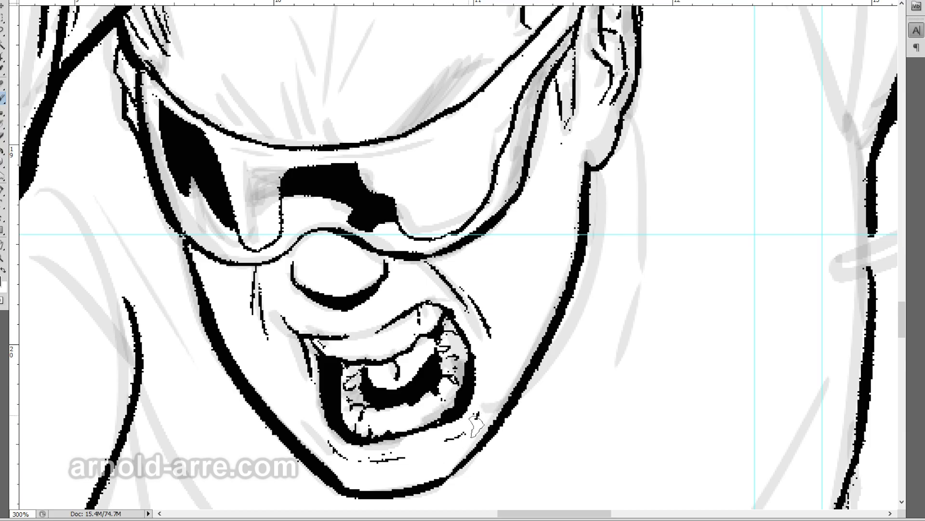
left_click(2, 261)
key("b")
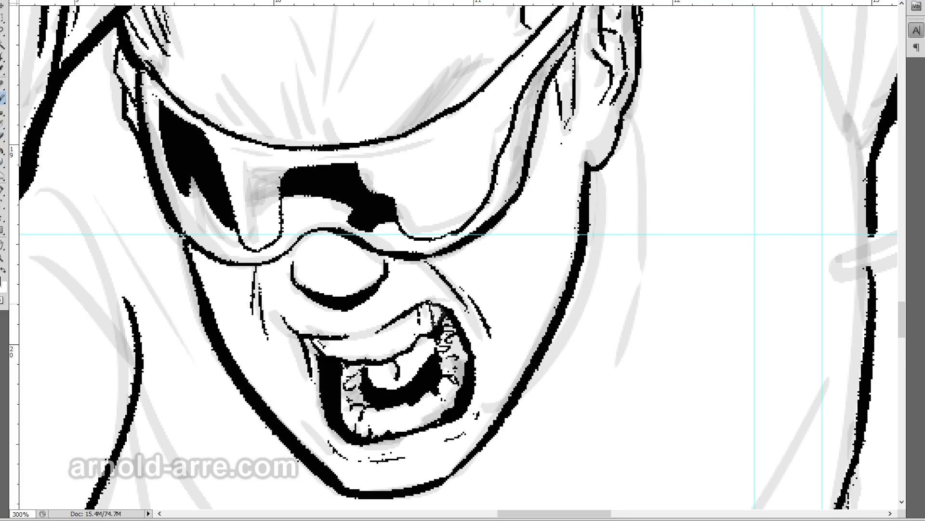
mouse_move(311, 343)
left_mouse_down()
mouse_move(319, 363)
mouse_move(316, 356)
left_mouse_up()
left_click_drag(468, 378, 454, 348)
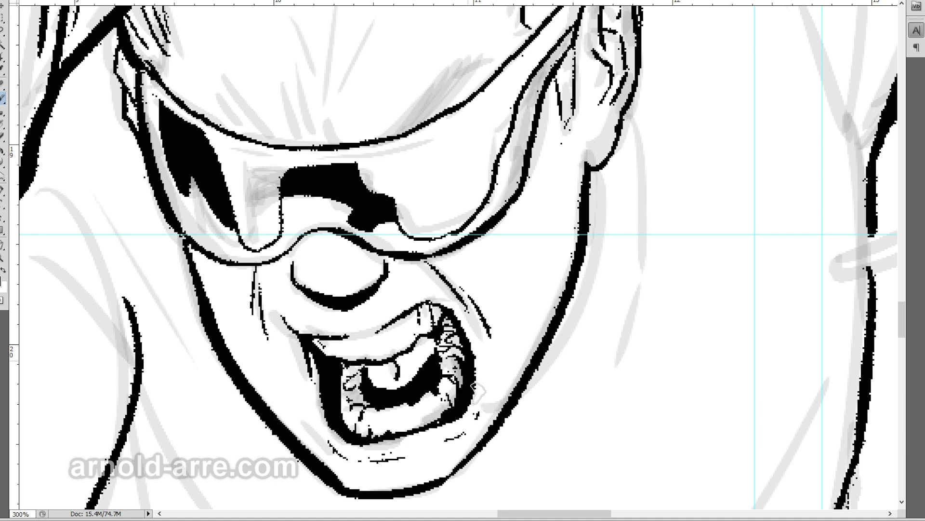
Step: Ink the near-vertical frown creases radiating up the forehead from the top edge of the glasses
left_click(3, 260)
key("ctrl+minus")
key("ctrl+minus")
key("ctrl+minus")
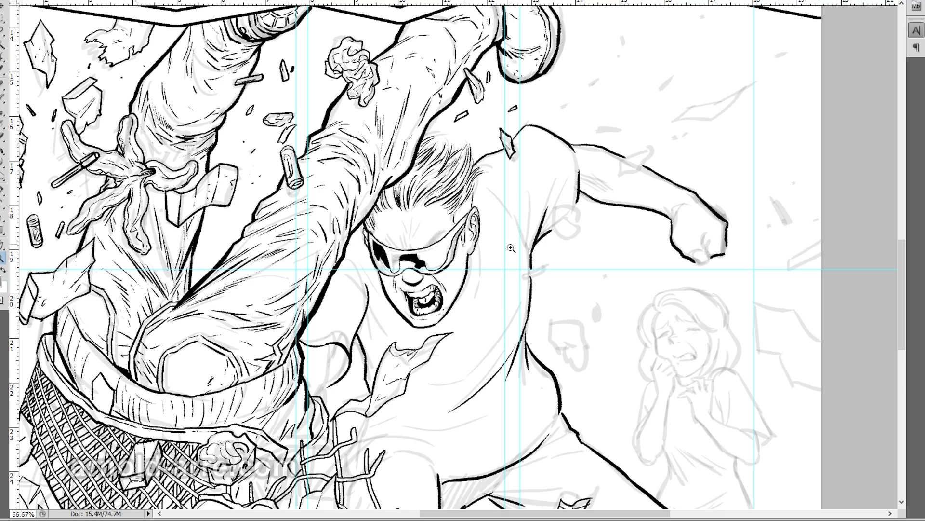
left_click(446, 249)
left_click(429, 249)
left_click_drag(330, 230, 347, 230)
key("b")
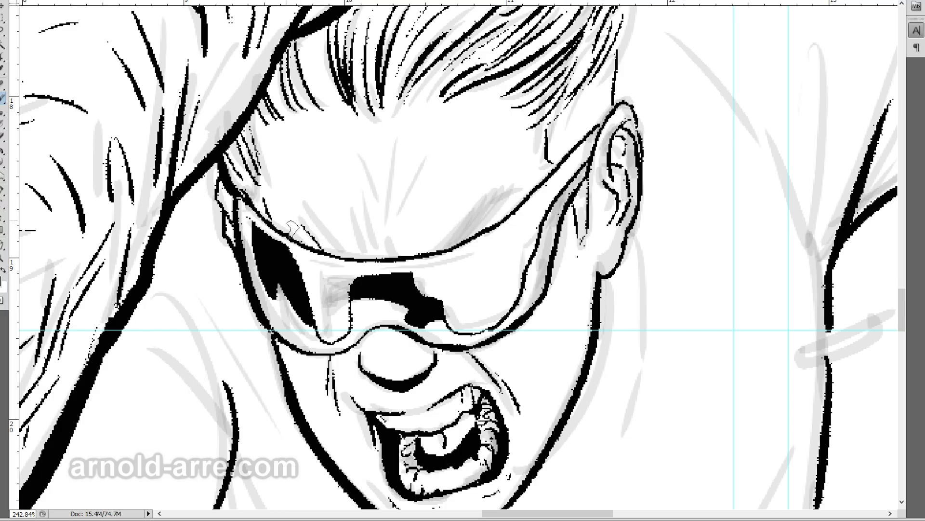
mouse_move(293, 228)
left_mouse_down()
mouse_move(318, 248)
mouse_move(287, 224)
mouse_move(342, 256)
mouse_move(319, 241)
mouse_move(338, 227)
mouse_move(332, 179)
left_mouse_up()
mouse_move(373, 255)
left_mouse_down()
mouse_move(359, 231)
mouse_move(363, 189)
left_mouse_up()
left_click_drag(394, 187, 390, 164)
left_click_drag(392, 256, 398, 208)
left_click_drag(433, 181, 435, 151)
mouse_move(414, 240)
left_mouse_down()
mouse_move(420, 208)
mouse_move(416, 222)
left_mouse_up()
Step: Outline the angled eyebrow nearer the ear and fill it black, then thicken the other eyebrow
mouse_move(437, 253)
left_mouse_down()
mouse_move(502, 195)
mouse_move(491, 196)
mouse_move(494, 188)
mouse_move(485, 220)
left_mouse_up()
left_click_drag(530, 190, 489, 244)
key("g")
left_click(488, 216)
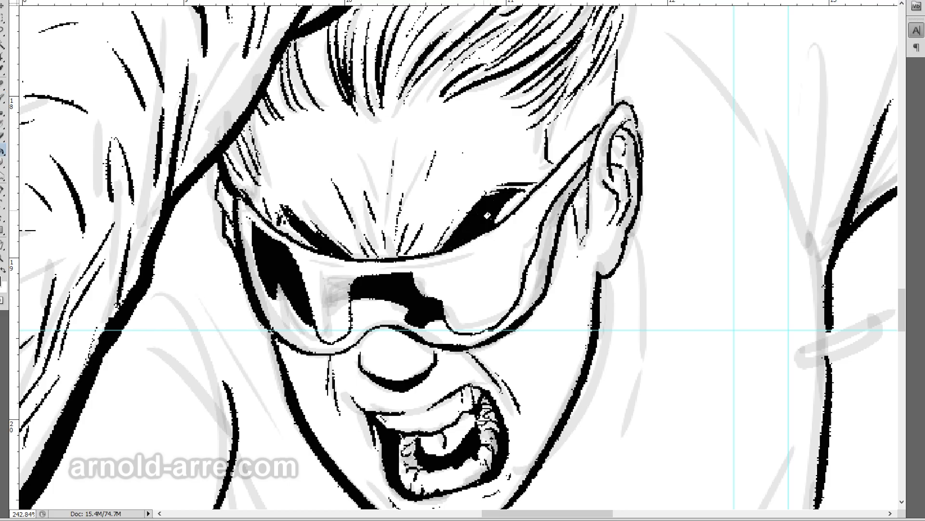
key("b")
left_click_drag(277, 211, 309, 251)
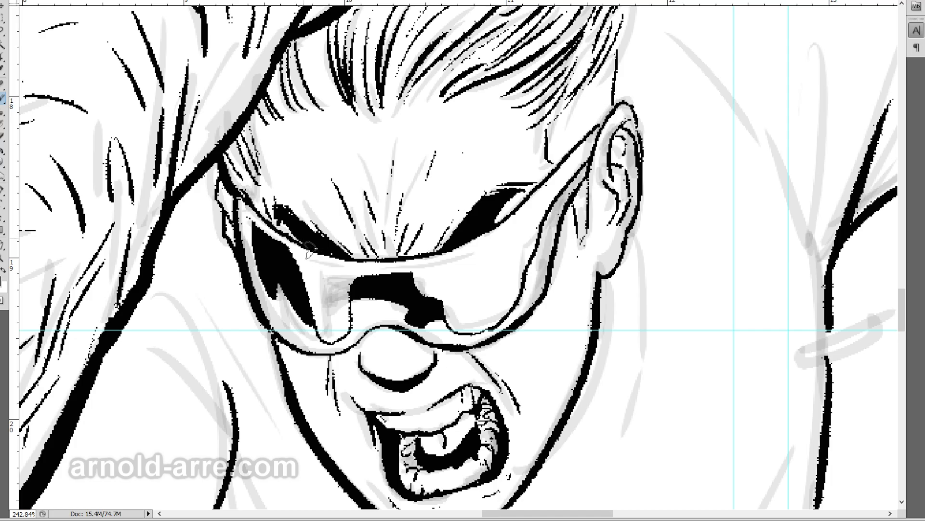
Step: Ink crease strokes on the arm, neck and shirt, plus the flying rose and shard beside the sleeve
left_click(3, 260)
left_click(328, 322, "alt")
left_click(369, 294, "alt")
left_click_drag(398, 315, 413, 238)
key("b")
left_click_drag(266, 367, 256, 431)
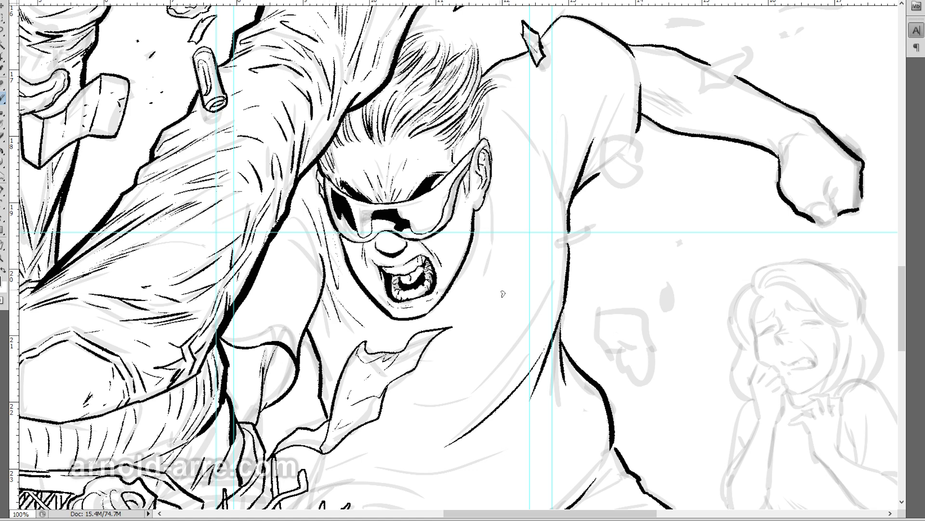
left_click_drag(480, 226, 464, 278)
left_click_drag(566, 98, 568, 190)
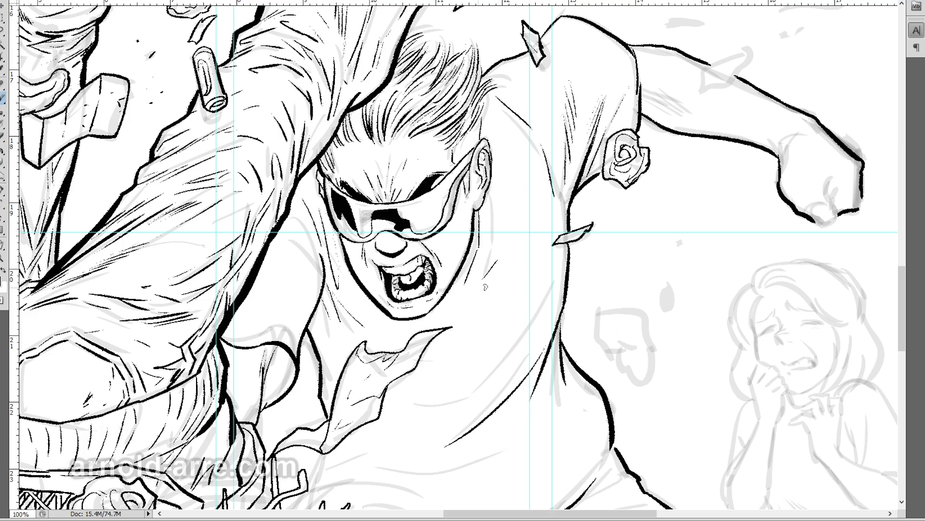
left_click_drag(548, 305, 431, 446)
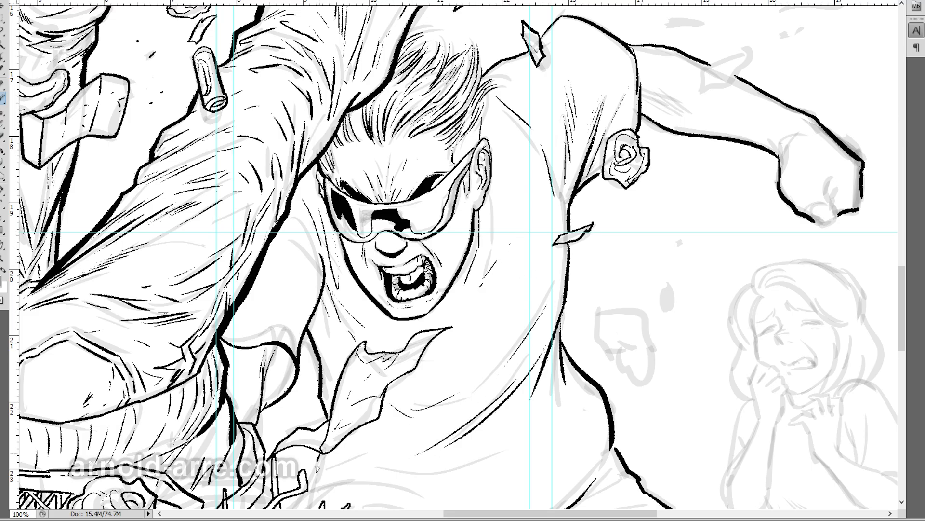
Step: Ink a heavier contour down the inside of the bent arm next to the torn paper scrap
left_click_drag(285, 356, 298, 248)
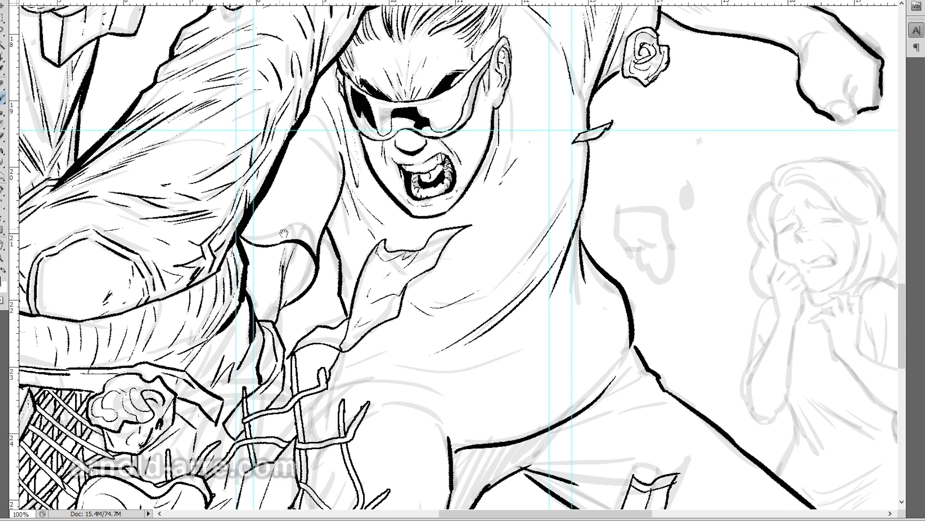
left_click(289, 297, "ctrl")
left_click(289, 297, "ctrl")
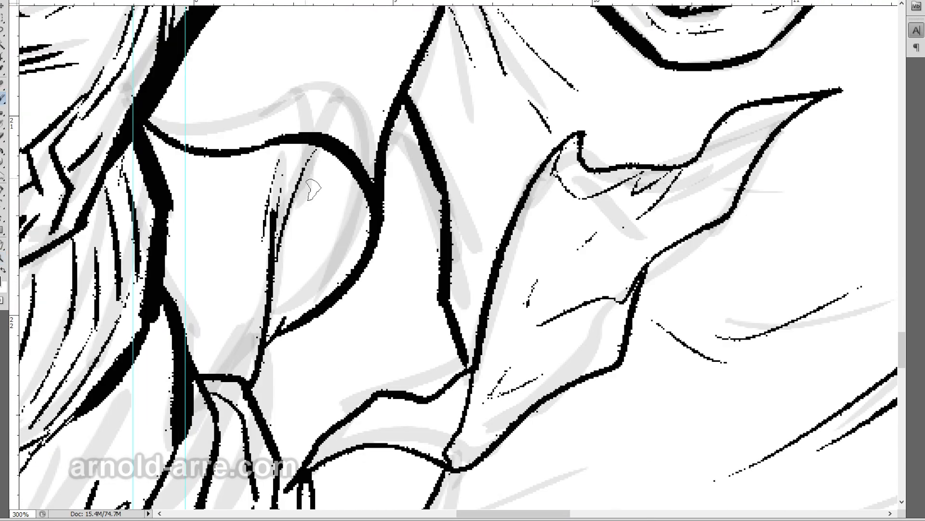
left_click_drag(278, 219, 275, 252)
left_click_drag(270, 287, 256, 373)
left_click_drag(269, 294, 254, 394)
left_click_drag(266, 356, 301, 322)
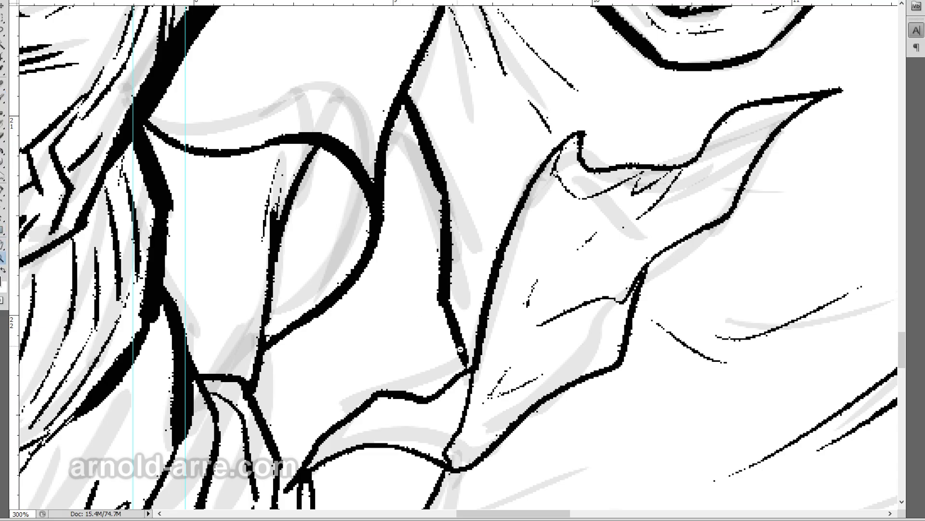
Step: Ink the curved top contour of the raised thigh and knee, with long fold strokes down its side
key("ctrl+minus")
key("ctrl+minus")
left_click_drag(552, 400, 504, 311)
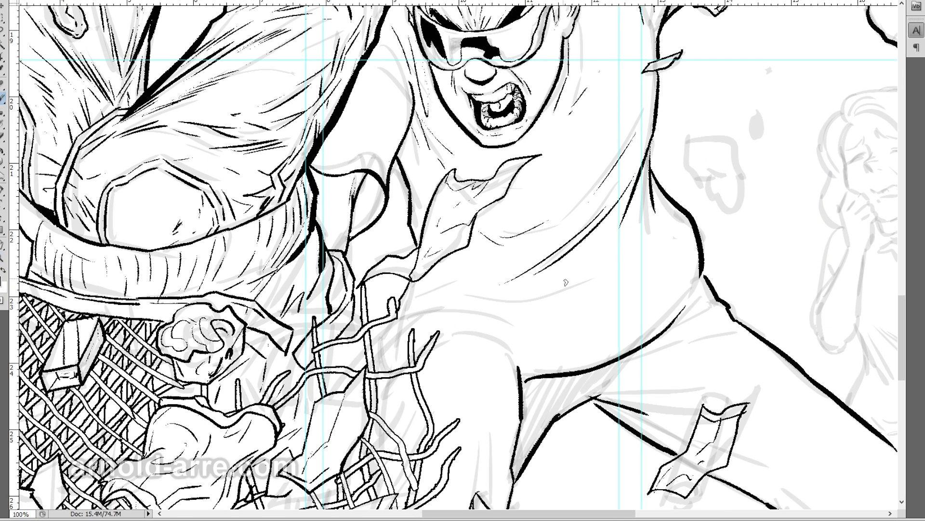
mouse_move(380, 371)
left_mouse_down()
mouse_move(424, 317)
mouse_move(489, 315)
mouse_move(521, 351)
left_mouse_up()
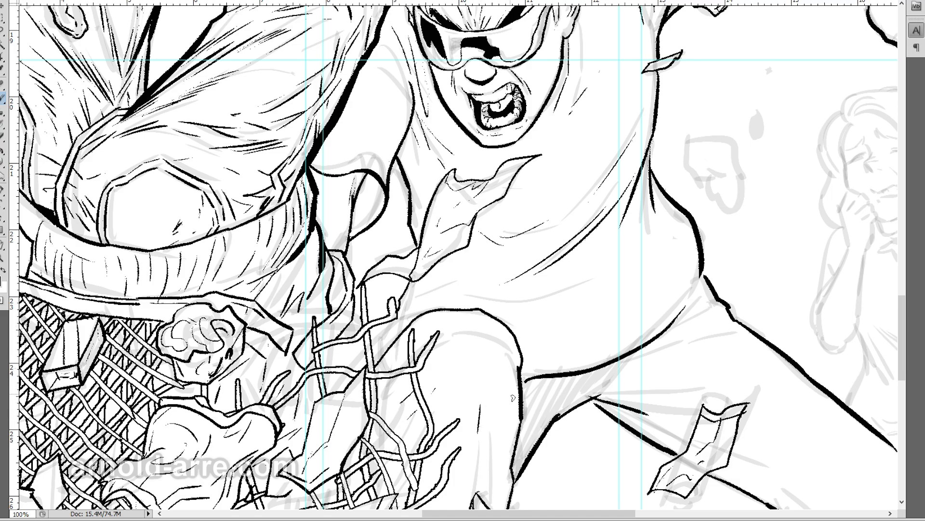
left_click_drag(495, 406, 477, 470)
left_click_drag(520, 415, 507, 474)
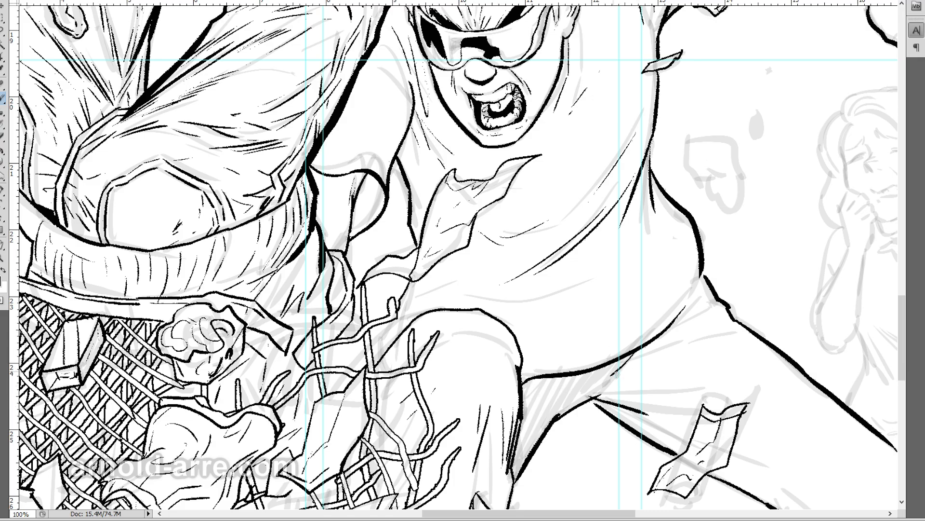
Step: Add tapering creases at the crotch and fill the gap between the shirt hem and thighs black
left_click_drag(620, 372, 666, 352)
left_click_drag(618, 373, 643, 358)
key("g")
left_click(564, 394)
Step: Ink trouser folds radiating from the crotch toward the paper scrap on the thigh and fill the lower fold black
left_click_drag(704, 404, 463, 298)
key("b")
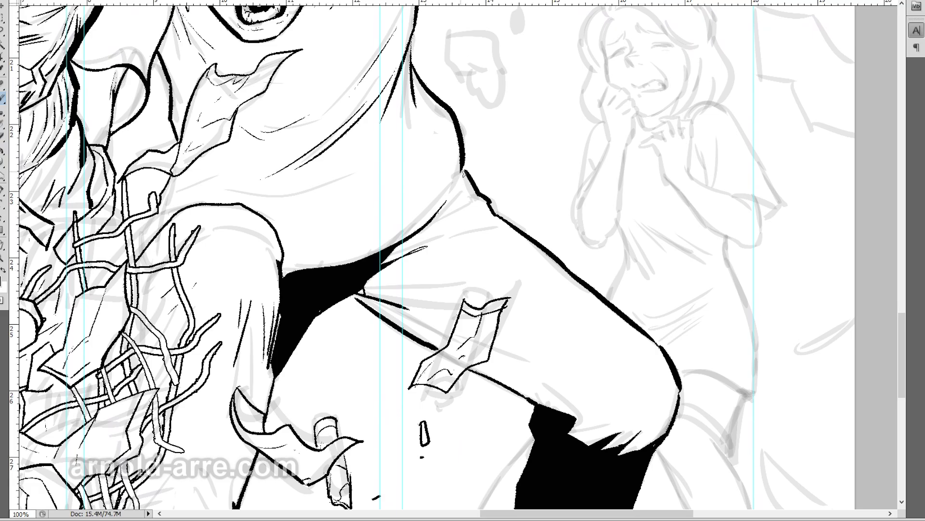
left_click_drag(428, 221, 354, 162)
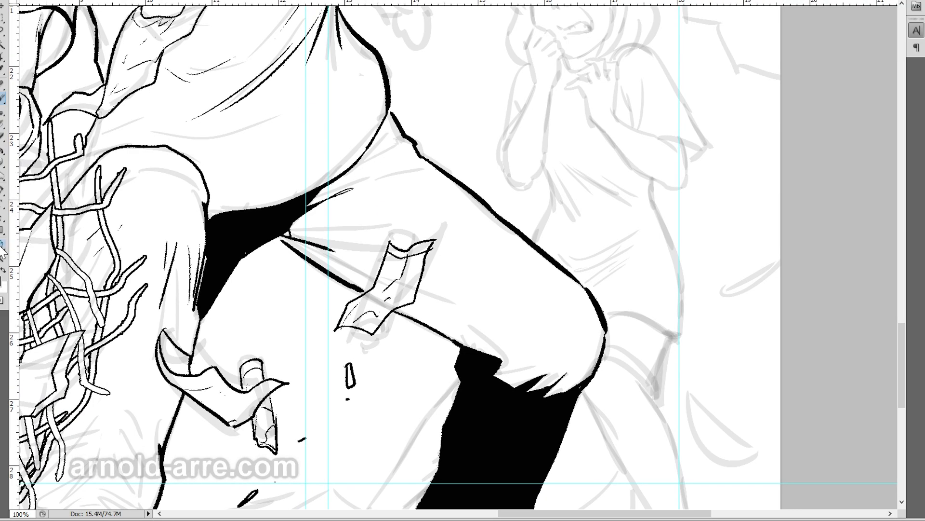
key("r")
left_click_drag(39, 262, 138, 388)
left_click(284, 352, "ctrl")
key("b")
left_click_drag(328, 315, 412, 256)
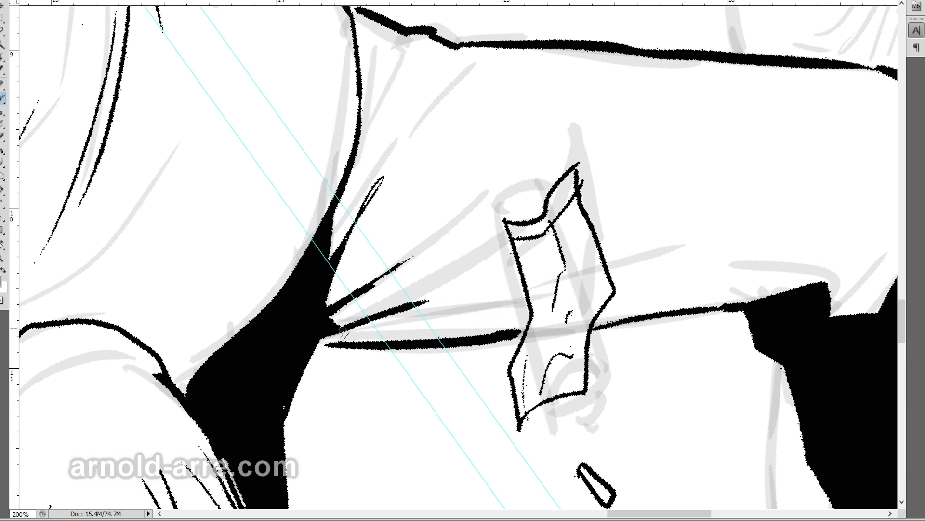
mouse_move(343, 331)
left_mouse_down()
mouse_move(505, 246)
mouse_move(414, 303)
left_mouse_up()
mouse_move(535, 297)
left_mouse_down()
mouse_move(434, 311)
mouse_move(427, 337)
left_mouse_up()
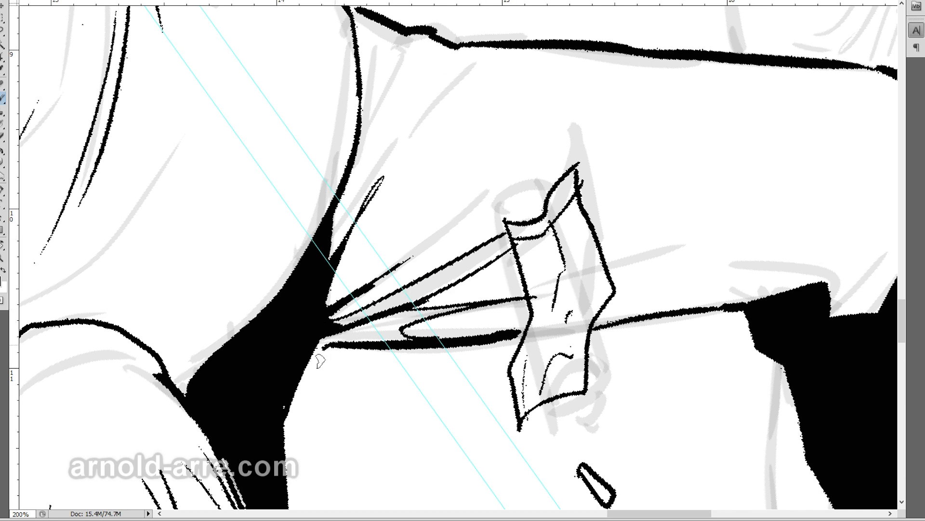
key("g")
left_click(388, 328)
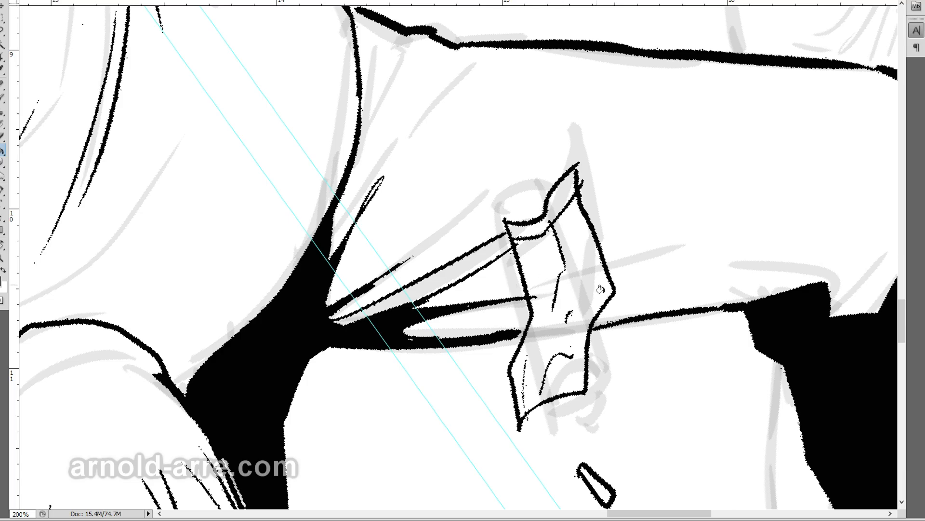
Step: Ink the jagged upper end of the paper scrap and fill the fold band leading to it black
key("b")
mouse_move(503, 208)
left_mouse_down()
mouse_move(535, 172)
mouse_move(574, 174)
left_mouse_up()
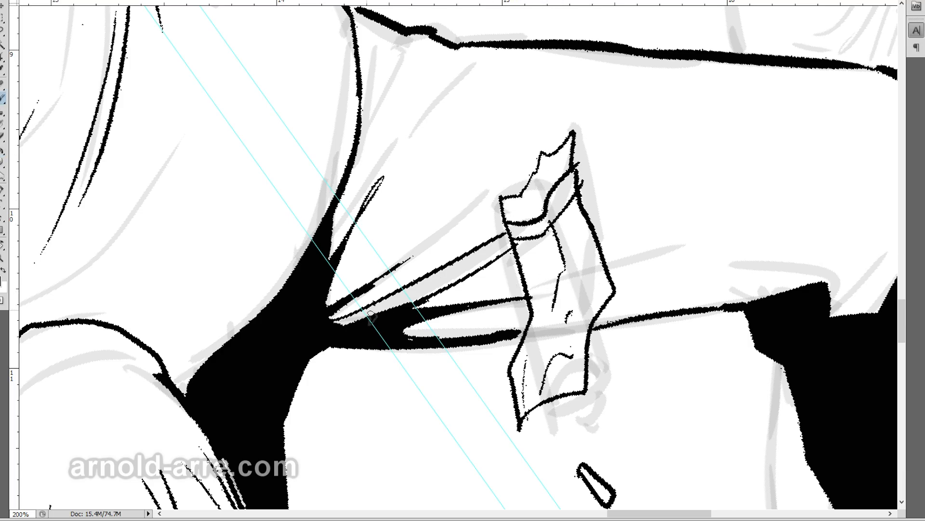
key("g")
left_click(489, 256)
Step: Ink thin crease lines along the thigh's underside between the paper scrap and the black lower leg
key("b")
left_click_drag(612, 279, 787, 247)
left_click_drag(605, 320, 683, 306)
mouse_move(695, 291)
left_mouse_down()
mouse_move(773, 294)
mouse_move(754, 302)
left_mouse_up()
Step: Add tapering fold strokes at the hip, below the waist and across the upper thigh of the trousers
mouse_move(364, 208)
left_mouse_down()
mouse_move(396, 159)
mouse_move(376, 159)
left_mouse_up()
mouse_move(362, 127)
left_mouse_down()
mouse_move(402, 37)
mouse_move(390, 42)
left_mouse_up()
mouse_move(365, 145)
left_mouse_down()
mouse_move(401, 73)
mouse_move(454, 52)
left_mouse_up()
left_click_drag(438, 80, 499, 48)
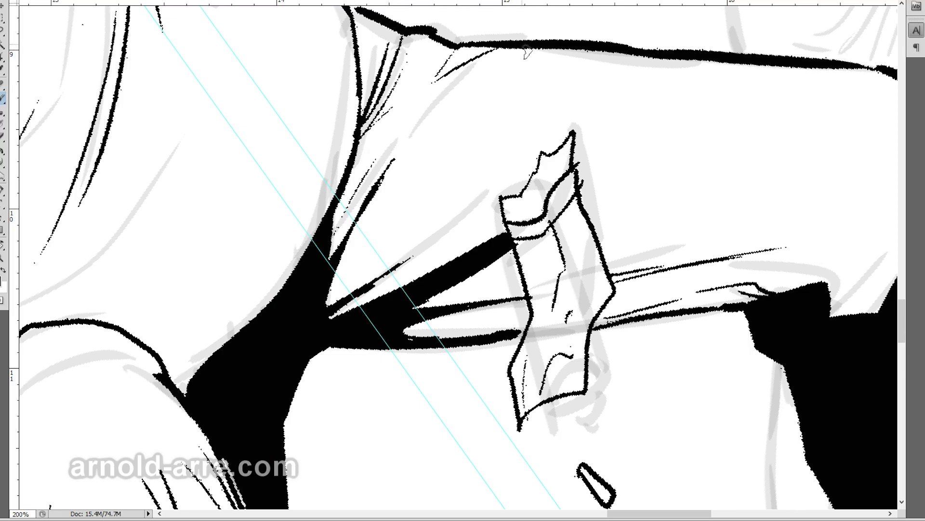
left_click_drag(425, 128, 514, 49)
left_click_drag(388, 263, 493, 194)
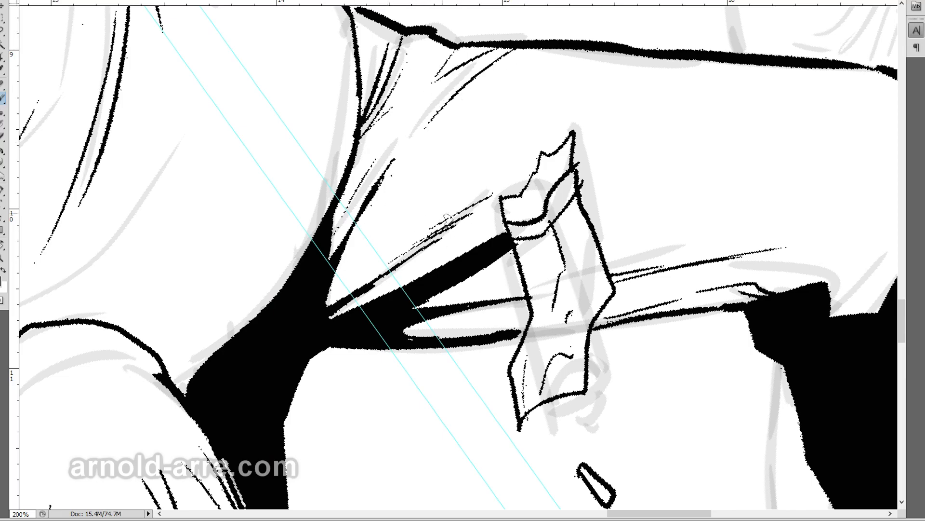
mouse_move(529, 104)
left_mouse_down()
mouse_move(563, 84)
mouse_move(554, 90)
left_mouse_up()
left_click_drag(589, 77, 622, 59)
Step: Ink and blacken the small wedge-shaped fold on the thigh's underside beside the paper scrap
key("r")
mouse_move(163, 180)
left_mouse_down()
mouse_move(231, 159)
mouse_move(279, 183)
mouse_move(307, 203)
mouse_move(262, 211)
mouse_move(313, 284)
left_mouse_up()
key("b")
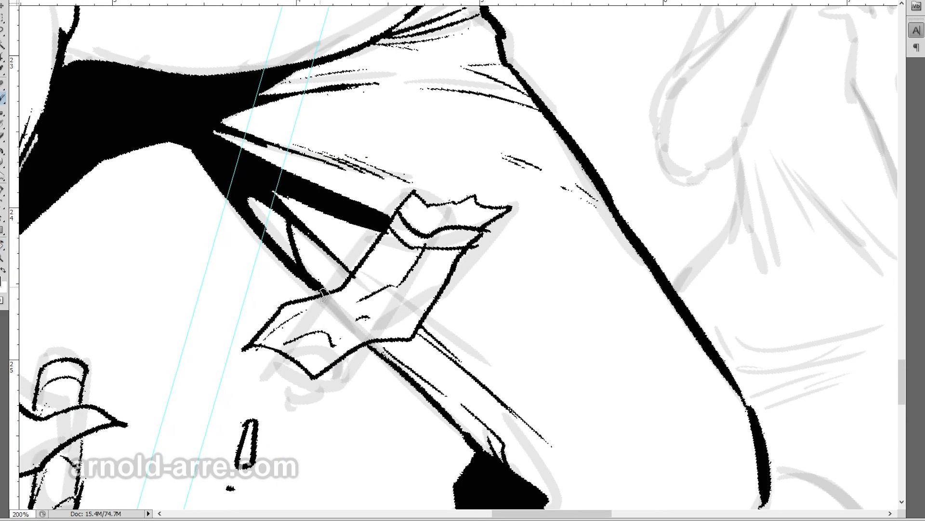
left_click_drag(268, 216, 292, 258)
left_click_drag(517, 340, 421, 252)
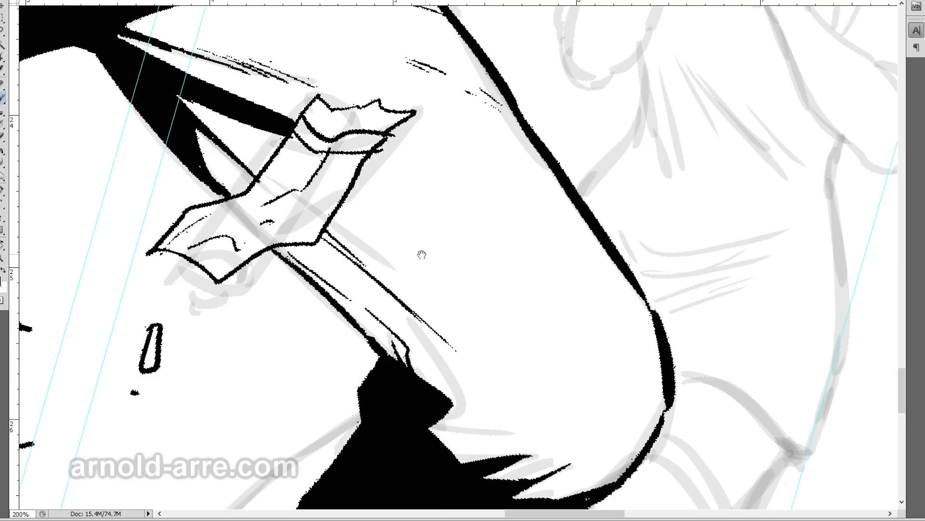
Step: Ink thin creases on the thigh's underside around the paper scrap and hatch the bend behind the knee
left_click_drag(219, 127, 269, 170)
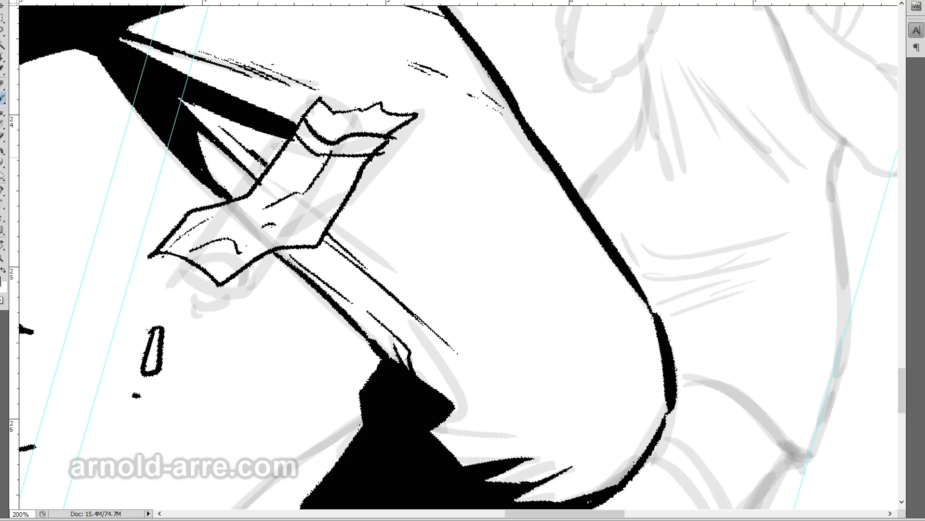
left_click_drag(338, 220, 414, 282)
left_click_drag(388, 310, 415, 366)
left_click_drag(414, 331, 434, 381)
mouse_move(425, 357)
left_mouse_down()
mouse_move(463, 419)
mouse_move(499, 410)
left_mouse_up()
Step: Add tapering fold strokes reaching from the black lower leg into the underside of the knee
mouse_move(437, 432)
left_mouse_down()
mouse_move(487, 441)
mouse_move(434, 436)
mouse_move(474, 448)
mouse_move(535, 434)
left_mouse_up()
mouse_move(518, 475)
left_mouse_down()
mouse_move(574, 444)
mouse_move(576, 460)
left_mouse_up()
left_click_drag(515, 500, 604, 454)
left_click_drag(541, 492, 569, 478)
Step: Thicken the contour under the bent knee into a solid black edge that merges with the black lower leg
left_click_drag(673, 407, 658, 436)
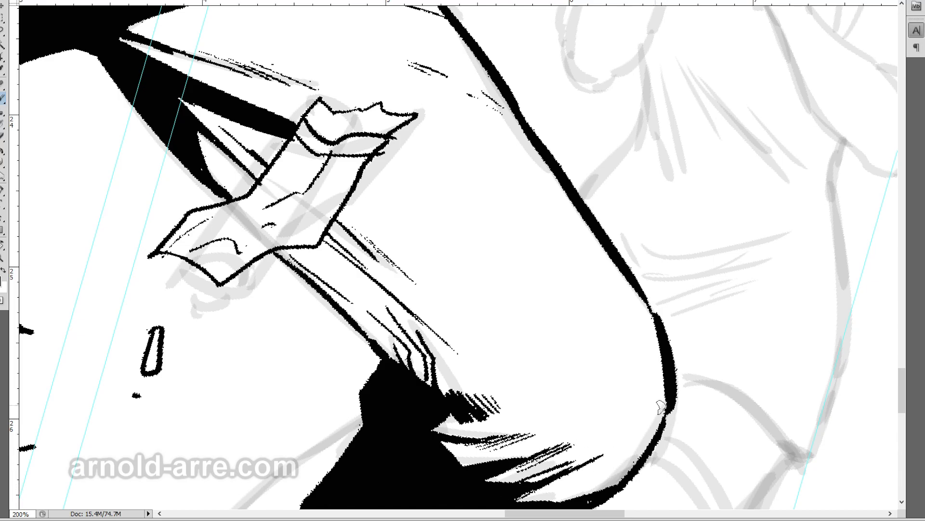
left_click_drag(661, 333, 673, 230)
left_click_drag(631, 361, 592, 392)
mouse_move(680, 305)
left_mouse_down()
mouse_move(604, 389)
mouse_move(616, 386)
left_mouse_up()
left_click_drag(665, 330, 627, 381)
mouse_move(685, 313)
left_mouse_down()
mouse_move(590, 393)
mouse_move(564, 398)
left_mouse_up()
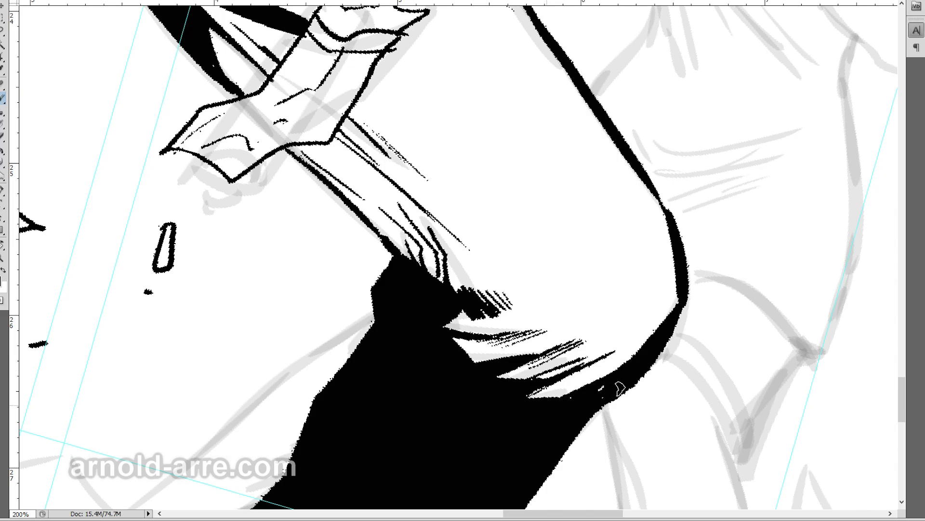
left_click_drag(625, 400, 672, 287)
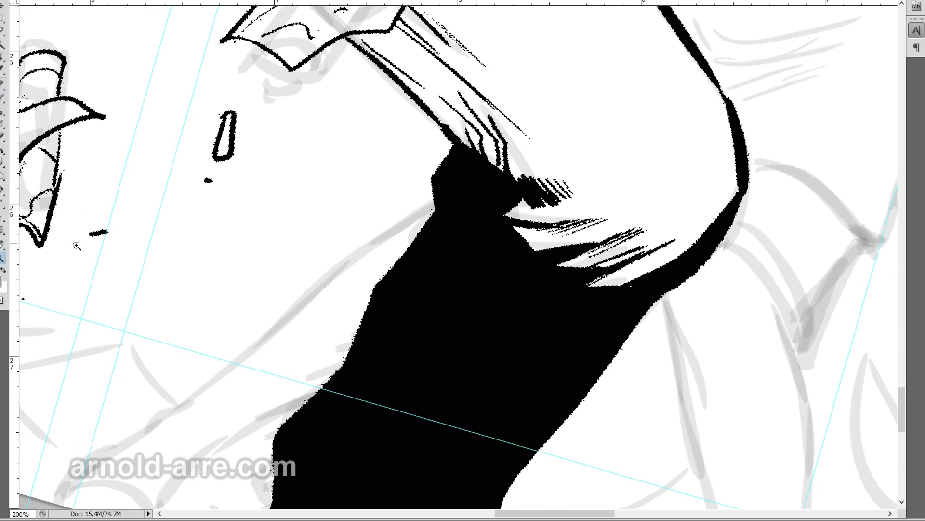
Step: Touch up the fold wedge beside the paper scrap and the thigh's underside line below it
left_click(348, 239, "alt")
left_click(507, 229, "alt")
left_click(503, 241, "alt")
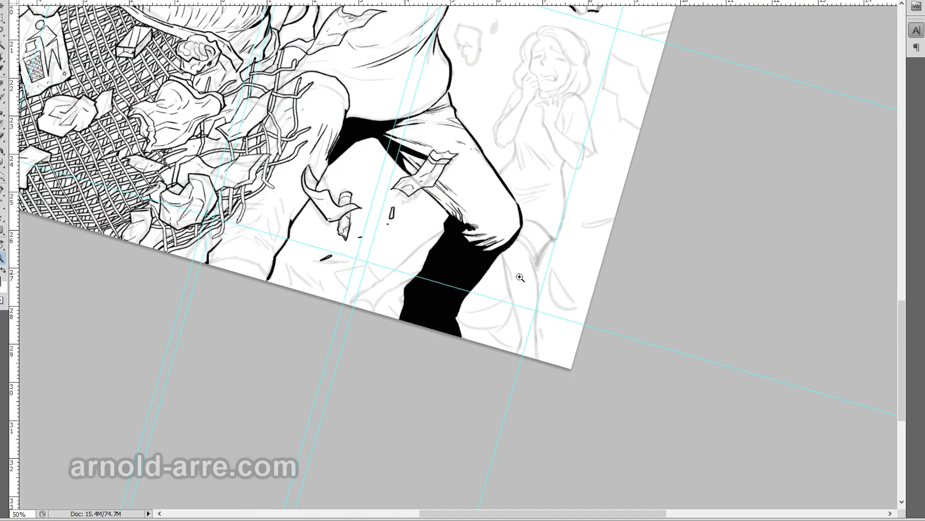
left_click(443, 162)
left_click(433, 159)
key("b")
left_click_drag(320, 197, 380, 237)
mouse_move(328, 200)
left_mouse_down()
mouse_move(366, 268)
mouse_move(361, 247)
left_mouse_up()
left_click_drag(413, 321, 454, 363)
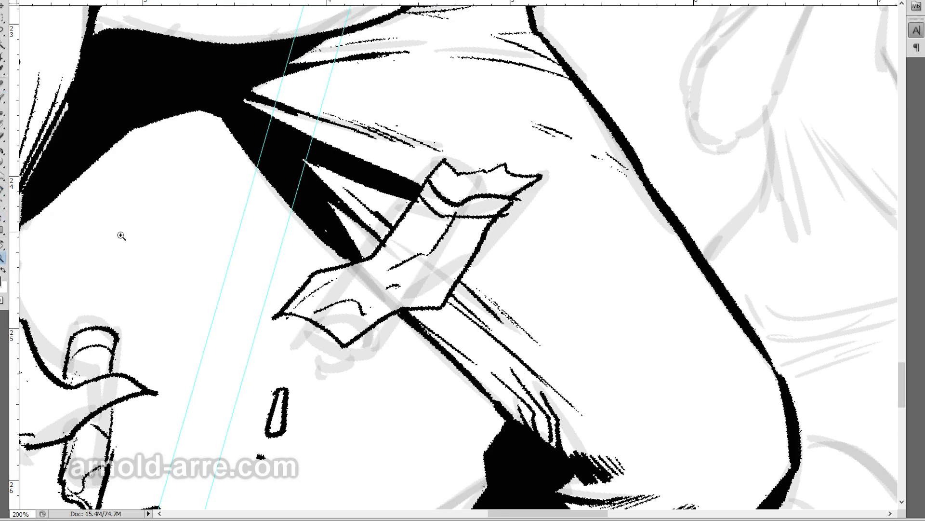
Step: Ink light crease strokes across the belly of the shirt just above the raised knee
key("ctrl+minus")
key("ctrl+minus")
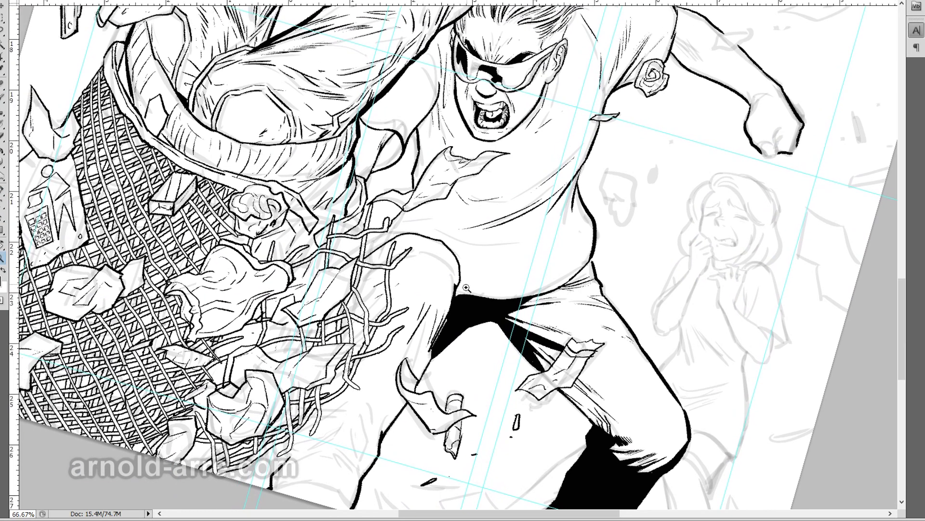
left_click(463, 278)
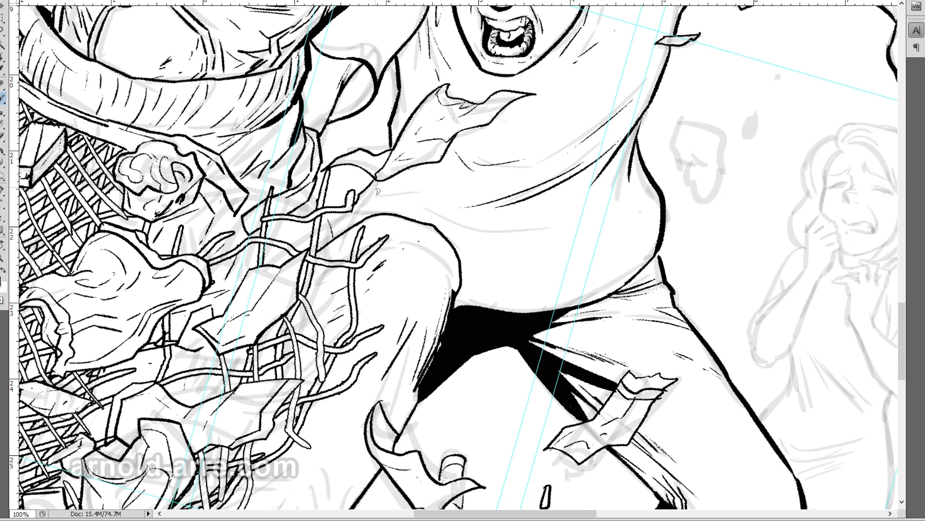
mouse_move(404, 191)
left_mouse_down()
mouse_move(454, 226)
mouse_move(559, 221)
left_mouse_up()
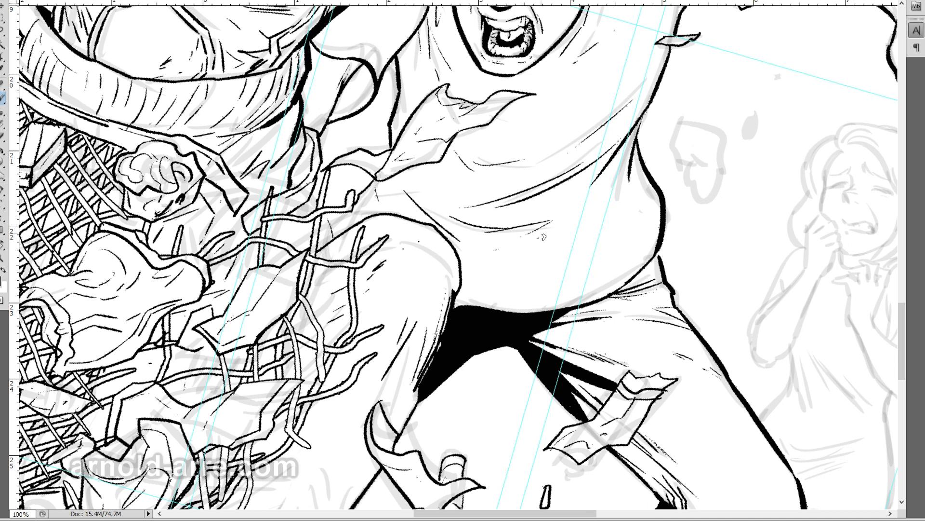
Step: Ink fold strokes down the shin of the leg beside the wire basket, above and below the curling paper strip
scroll(544, 237, "down", 5)
scroll(543, 237, "left", 3)
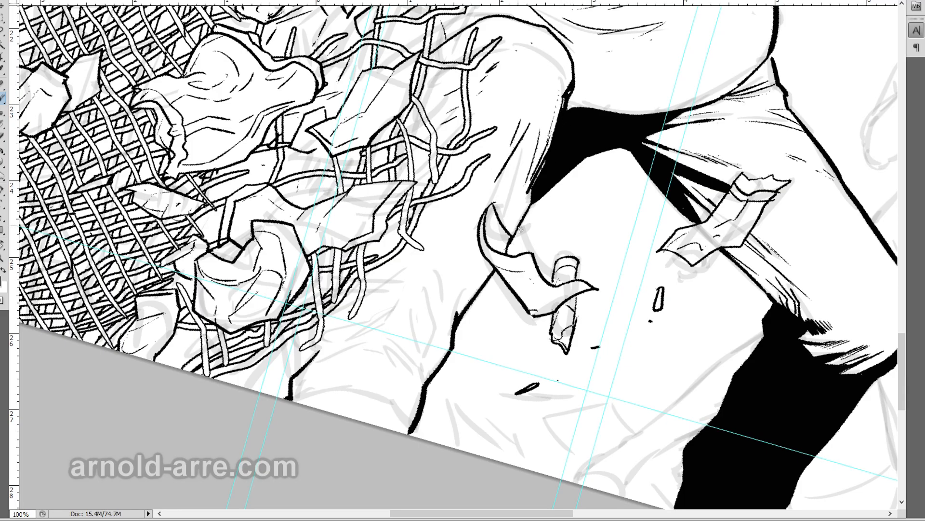
left_click_drag(523, 174, 511, 235)
left_click_drag(422, 259, 387, 266)
left_click_drag(388, 271, 413, 273)
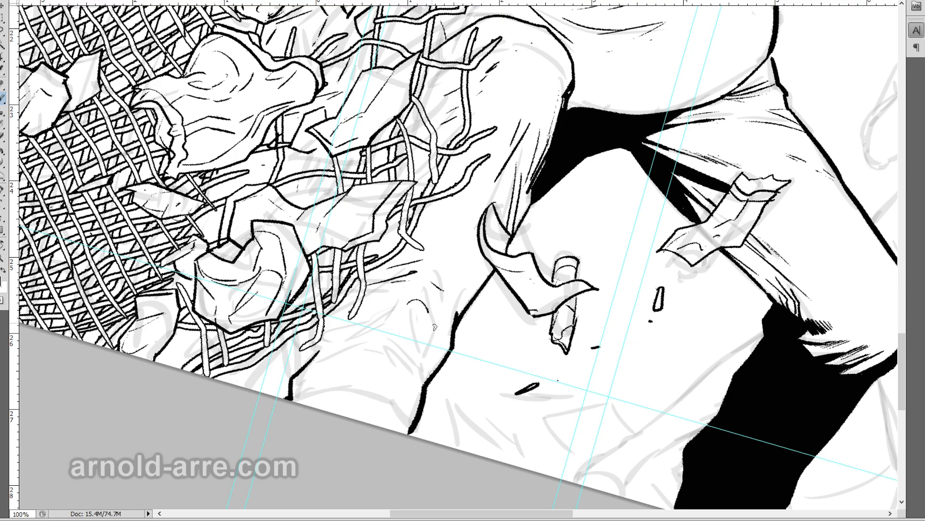
left_click_drag(458, 271, 453, 318)
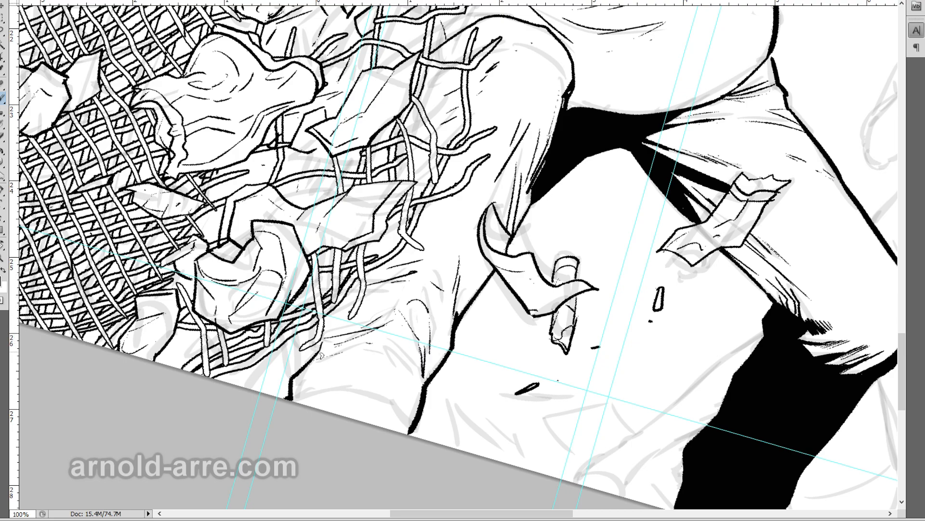
Step: Ink the crease lines above the trouser hem and draw the curved hem edge of the leg beside the basket
left_click_drag(355, 349, 294, 399)
left_click_drag(352, 365, 294, 387)
left_click_drag(359, 393, 297, 405)
left_click_drag(352, 396, 397, 424)
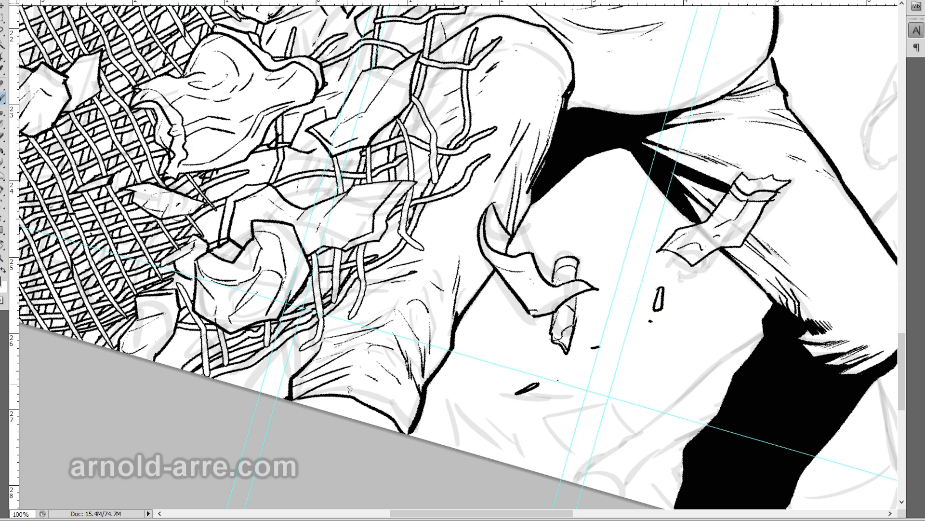
Step: Draw the inner line of the trouser hem opening and fill the area under the hem black
left_click_drag(397, 393, 407, 434)
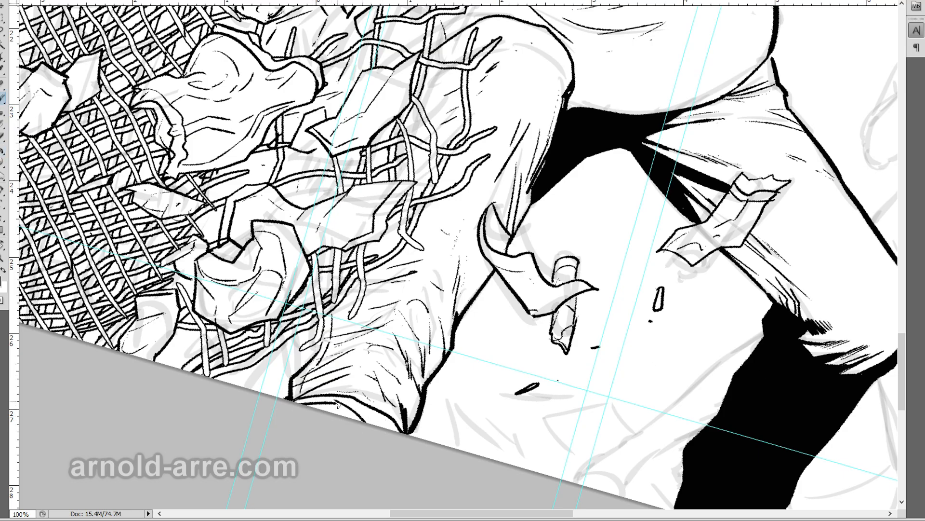
key("g")
left_click(372, 422)
Step: Add shading strokes along the raised knee's edge next to the black area between the legs
left_click(3, 255)
mouse_move(21, 262)
left_mouse_down()
mouse_move(19, 251)
mouse_move(17, 260)
left_mouse_up()
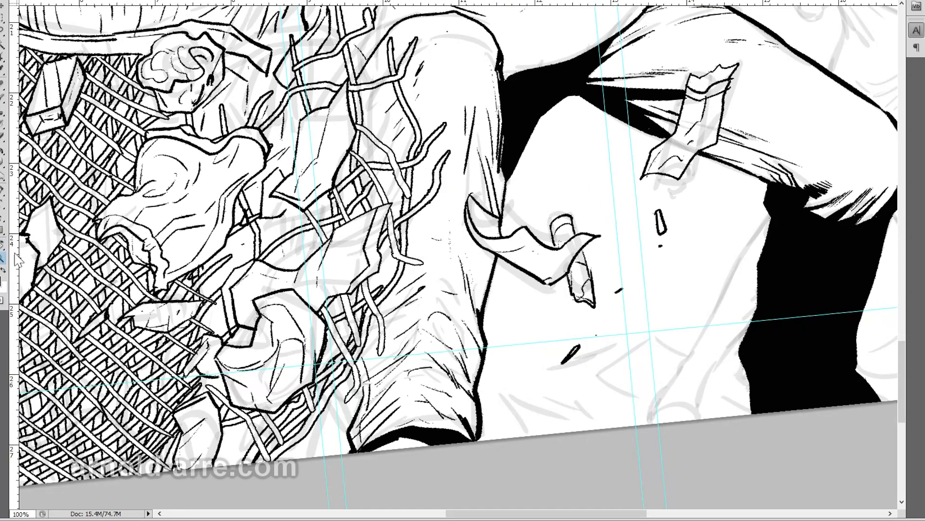
key("ctrl+minus")
key("ctrl+minus")
key("ctrl+minus")
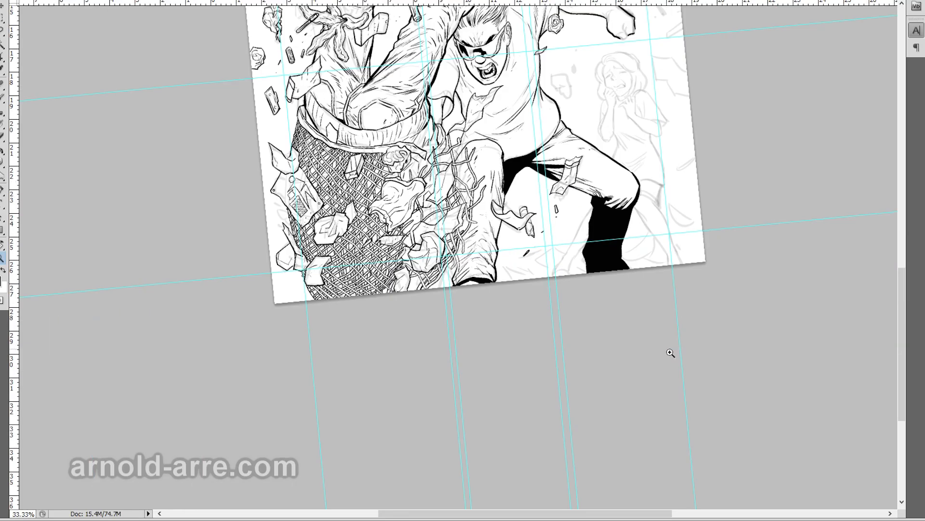
left_click(514, 136)
left_click(510, 147)
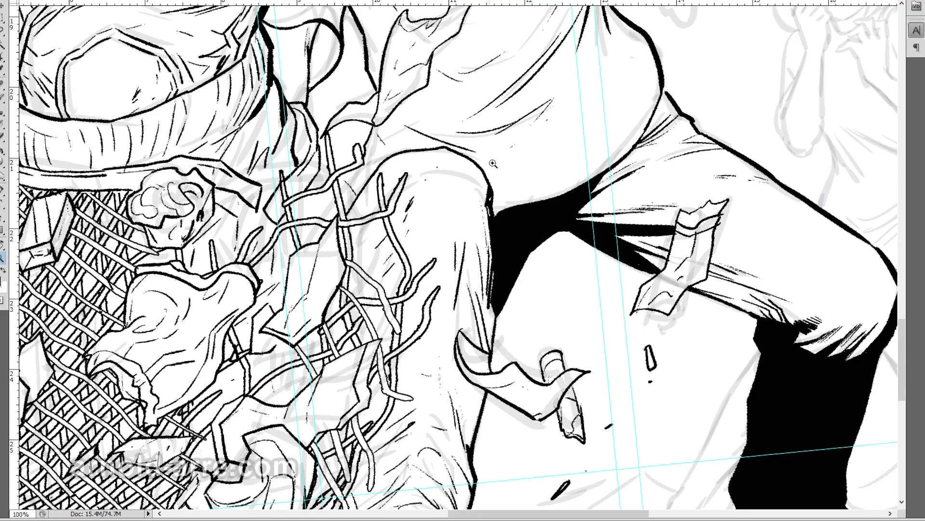
left_click_drag(476, 202, 482, 262)
left_click_drag(479, 207, 480, 266)
left_click_drag(480, 192, 487, 236)
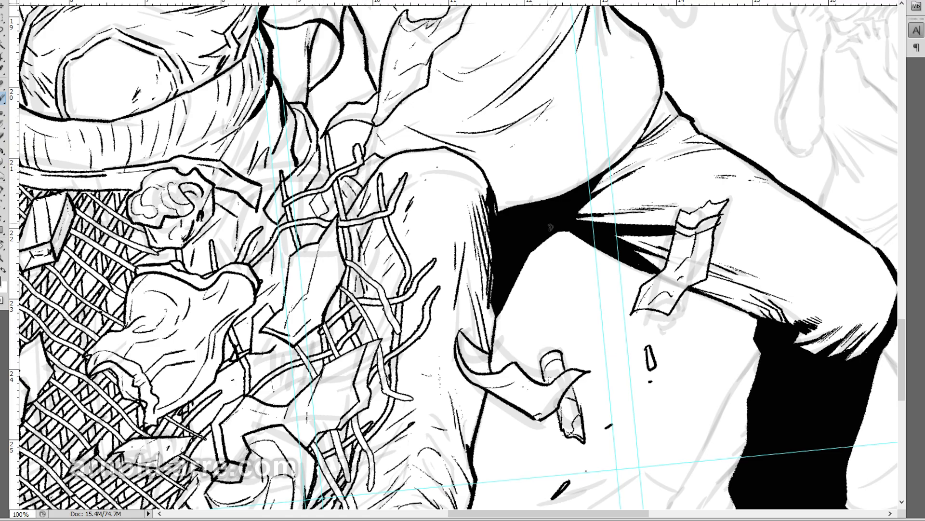
Step: Ink the sleeve edge on the outstretched arm and hatch shading strokes across the arm just beyond it
scroll(497, 207, "up", 5)
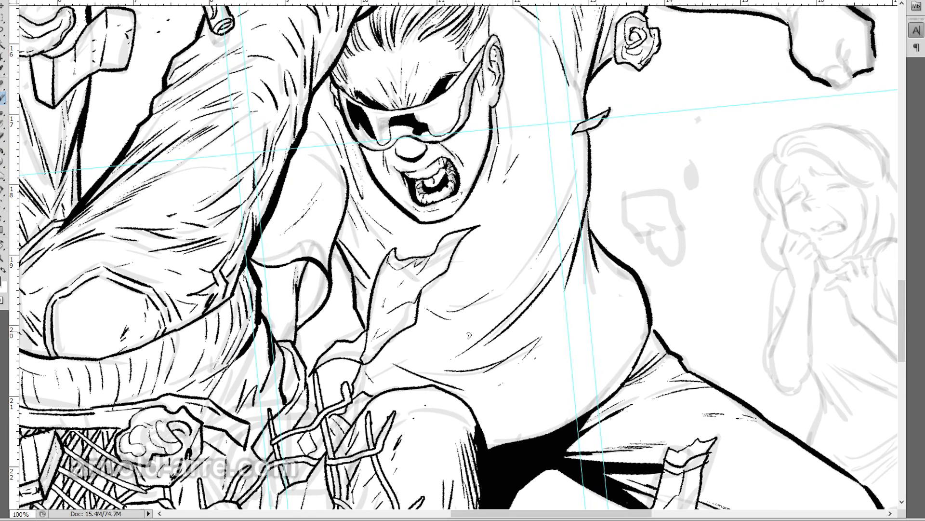
scroll(443, 274, "up", 4)
scroll(442, 273, "right", 5)
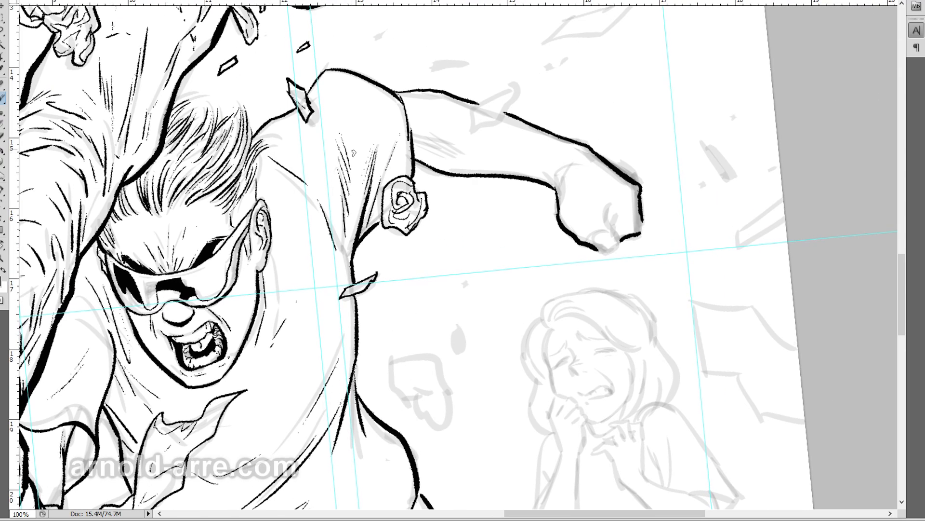
scroll(409, 118, "up", 2)
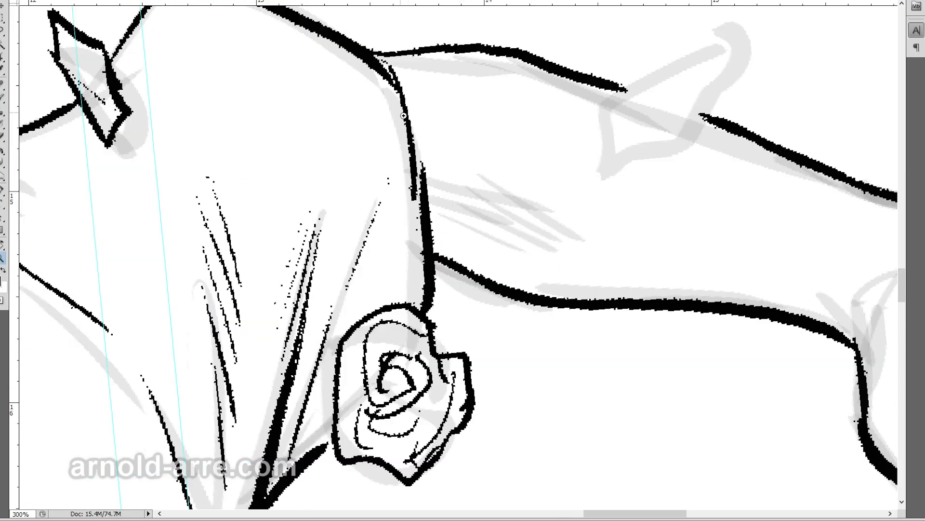
mouse_move(404, 87)
left_mouse_down()
mouse_move(415, 204)
mouse_move(410, 113)
left_mouse_up()
mouse_move(386, 68)
left_mouse_down()
mouse_move(427, 181)
mouse_move(478, 212)
left_mouse_up()
mouse_move(446, 166)
left_mouse_down()
mouse_move(484, 210)
mouse_move(518, 217)
left_mouse_up()
left_click_drag(478, 176, 537, 221)
mouse_move(737, 224)
left_mouse_down()
mouse_move(584, 271)
mouse_move(575, 293)
left_mouse_up()
mouse_move(448, 149)
left_mouse_down()
mouse_move(585, 82)
mouse_move(579, 149)
mouse_move(532, 188)
left_mouse_up()
mouse_move(454, 150)
left_mouse_down()
mouse_move(462, 171)
mouse_move(526, 212)
mouse_move(535, 185)
left_mouse_up()
Step: Ink the wrist creases and the finger fold lines inside the man's outstretched fist
left_click_drag(705, 244, 590, 127)
left_click_drag(796, 351, 584, 190)
left_click_drag(407, 63, 393, 137)
left_click_drag(429, 55, 417, 77)
left_click_drag(445, 60, 416, 84)
mouse_move(556, 161)
left_mouse_down()
mouse_move(517, 179)
mouse_move(500, 170)
mouse_move(505, 240)
left_mouse_up()
left_click_drag(510, 172, 493, 218)
left_click_drag(432, 273, 461, 283)
left_click_drag(487, 262, 470, 276)
left_click_drag(497, 227, 526, 282)
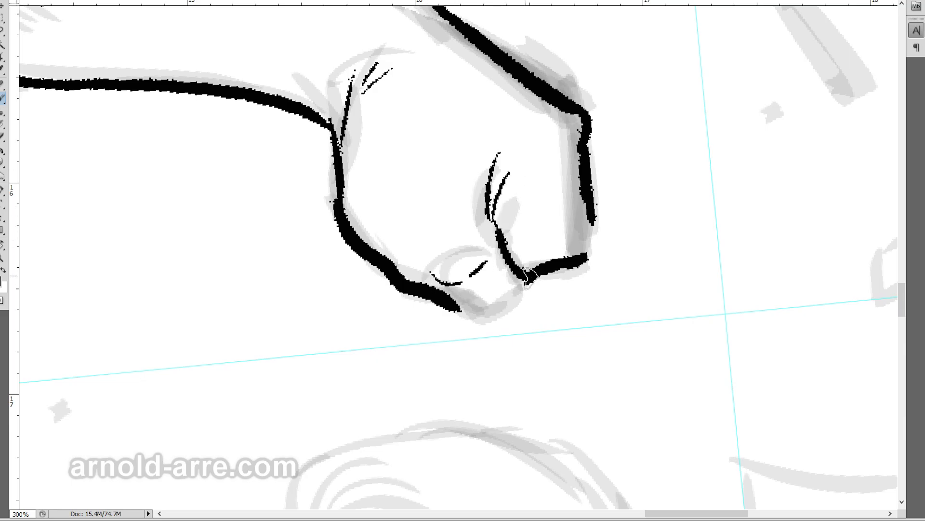
Step: Close the fist's outline around the fingers and add short crease strokes on the fingers and back of the hand
mouse_move(506, 241)
left_mouse_down()
mouse_move(532, 218)
mouse_move(497, 223)
mouse_move(505, 235)
mouse_move(549, 219)
mouse_move(586, 263)
left_mouse_up()
mouse_move(468, 308)
left_mouse_down()
mouse_move(486, 318)
mouse_move(529, 301)
mouse_move(530, 282)
left_mouse_up()
left_click_drag(591, 144, 596, 216)
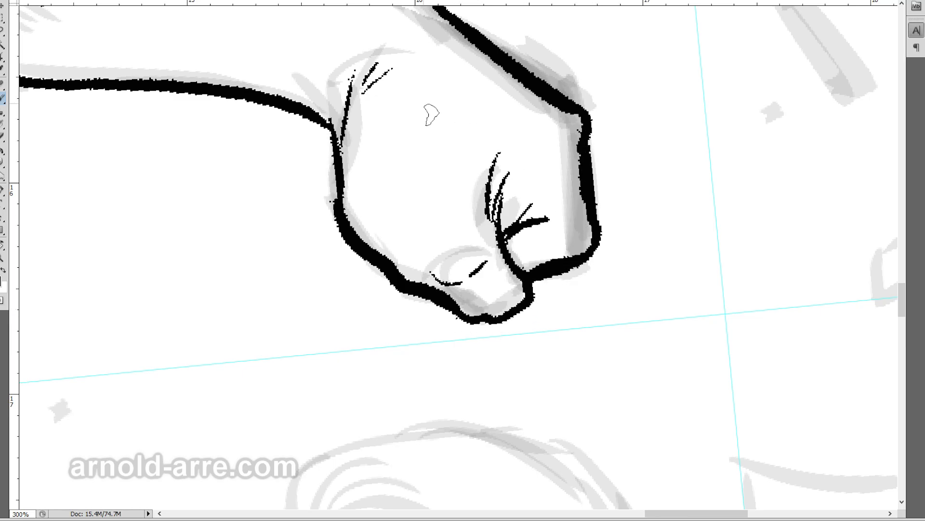
left_click_drag(424, 82, 404, 94)
mouse_move(419, 95)
left_mouse_down()
mouse_move(393, 110)
mouse_move(371, 147)
left_mouse_up()
left_click_drag(389, 140, 375, 159)
Step: Ink the paper scrap over the outstretched arm and the flying debris between the man's torso and the woman
key("ctrl+minus")
key("ctrl+minus")
key("ctrl+minus")
key("ctrl+minus")
key("ctrl+minus")
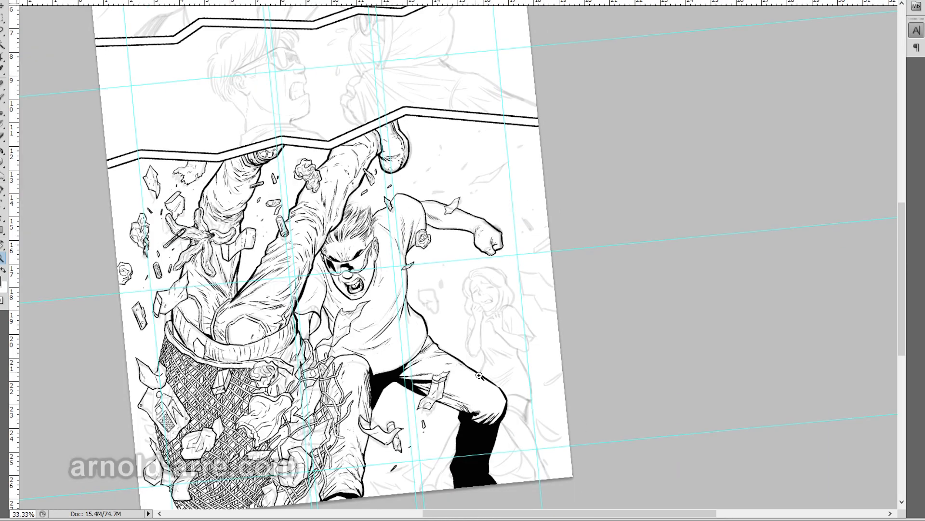
left_click(449, 307)
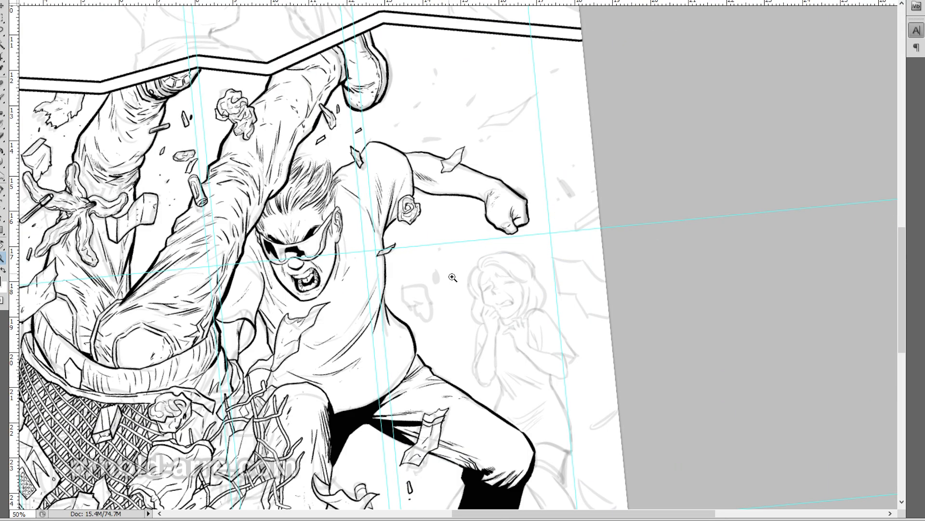
left_click(453, 277)
left_click(445, 287)
key("b")
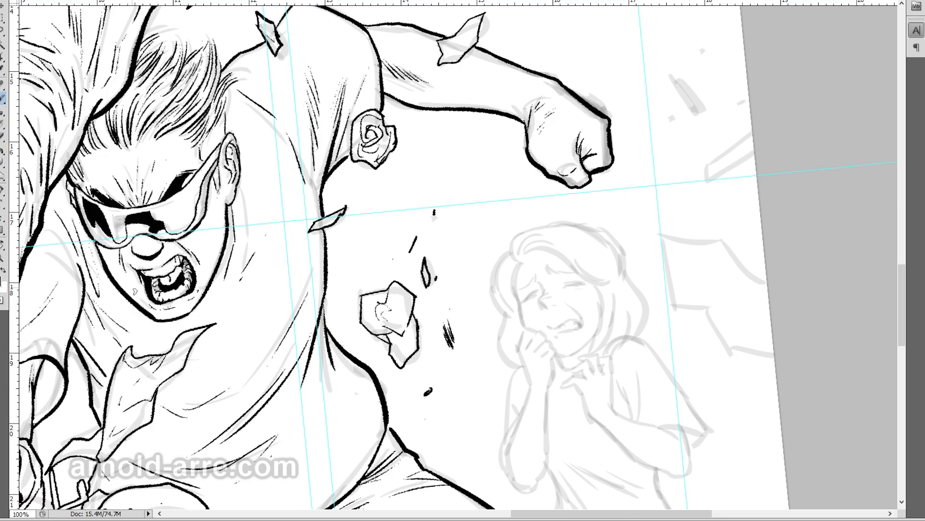
Step: Ink the frightened woman's hair parting, the fine strands at its root and the fringe sweeping across her forehead
key("ctrl+minus")
key("ctrl+minus")
key("ctrl+minus")
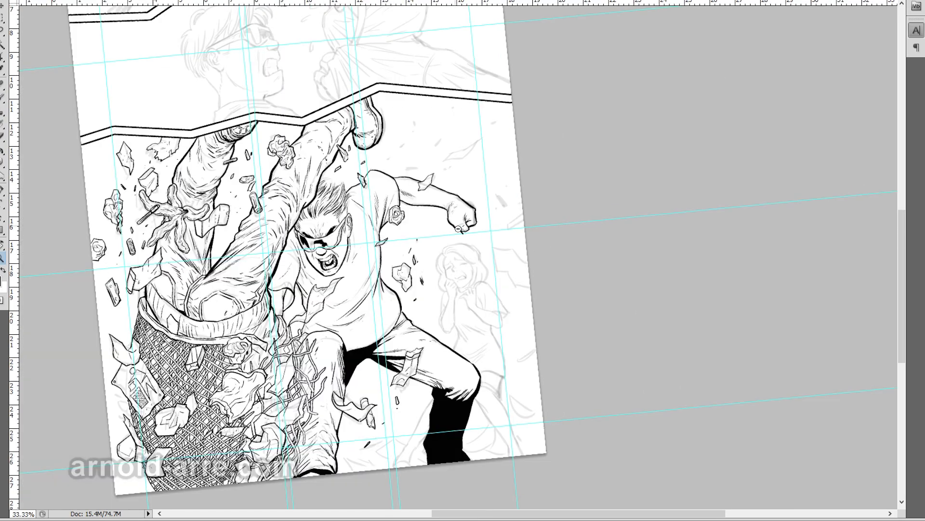
left_click_drag(486, 283, 383, 233)
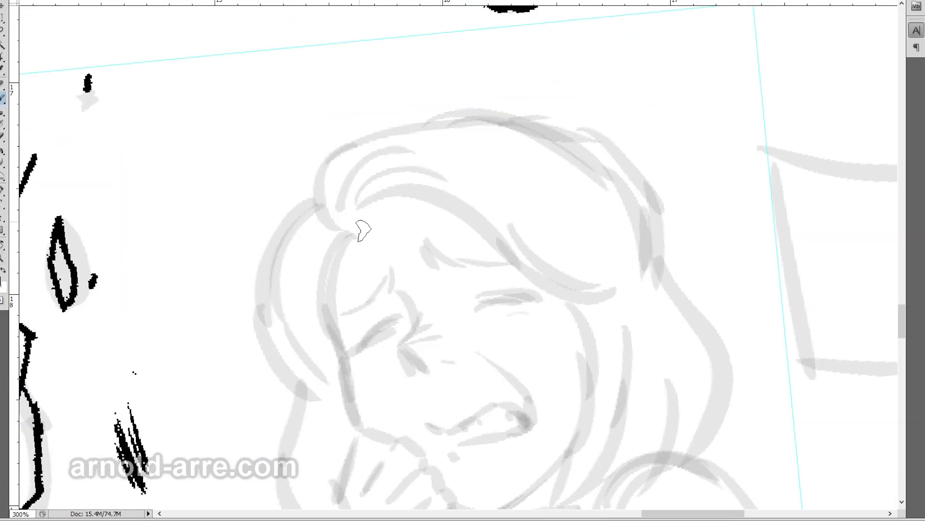
left_click(3, 246)
left_click_drag(220, 236, 225, 197)
scroll(342, 154, "down", 10)
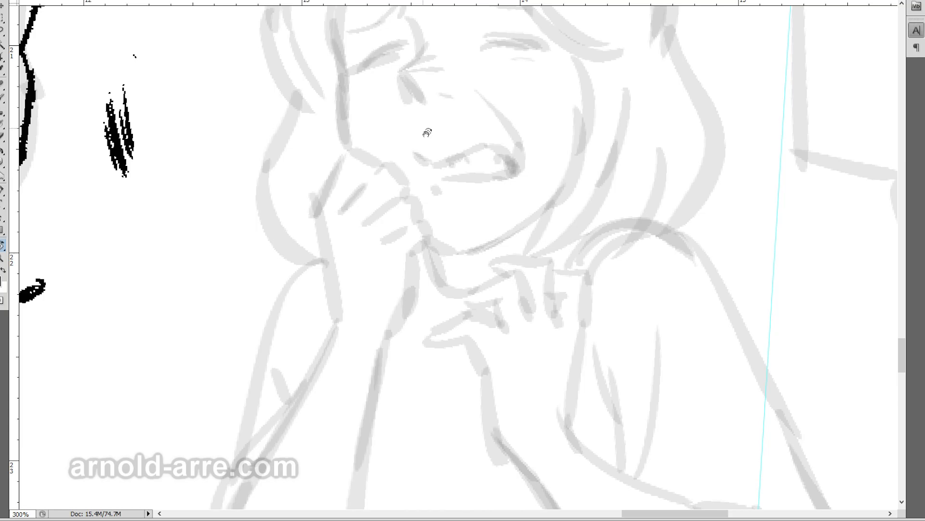
left_click_drag(427, 132, 450, 299)
left_click_drag(365, 34, 362, 121)
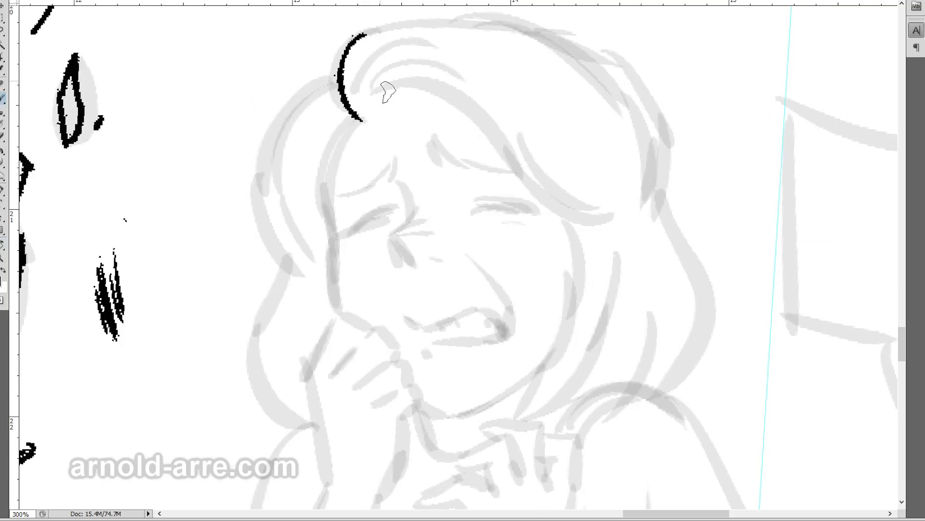
left_click_drag(403, 52, 364, 103)
left_click_drag(414, 73, 365, 108)
left_click_drag(439, 80, 373, 103)
mouse_move(475, 105)
left_mouse_down()
mouse_move(377, 109)
mouse_move(446, 110)
mouse_move(581, 219)
left_mouse_up()
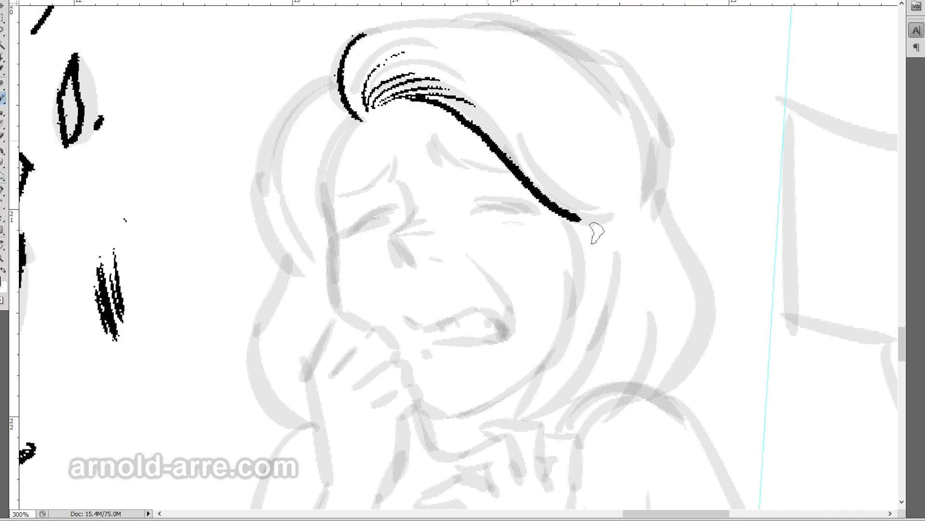
Step: Ink the woman's hair on the side of her raised hand, with its outer contour, cheek edge and inner strands
mouse_move(359, 122)
left_mouse_down()
mouse_move(330, 207)
mouse_move(342, 322)
left_mouse_up()
mouse_move(345, 87)
left_mouse_down()
mouse_move(313, 101)
mouse_move(264, 198)
mouse_move(287, 260)
left_mouse_up()
mouse_move(358, 122)
left_mouse_down()
mouse_move(317, 174)
mouse_move(322, 143)
mouse_move(337, 150)
mouse_move(311, 255)
left_mouse_up()
left_click_drag(316, 215, 329, 269)
mouse_move(286, 260)
left_mouse_down()
mouse_move(258, 376)
mouse_move(289, 417)
left_mouse_up()
left_click_drag(311, 260, 280, 351)
mouse_move(330, 300)
left_mouse_down()
mouse_move(285, 398)
mouse_move(324, 343)
mouse_move(296, 400)
left_mouse_up()
Step: Ink the outer contour of the woman's hair over the crown and down the far side, plus the far cheek edge
mouse_move(357, 38)
left_mouse_down()
mouse_move(446, 21)
mouse_move(561, 46)
mouse_move(635, 79)
mouse_move(668, 226)
left_mouse_up()
left_click_drag(569, 221, 523, 412)
left_click_drag(534, 407, 540, 399)
left_click_drag(670, 225, 663, 386)
Step: Add thin strand lines along the swept fringe and the far side of the woman's crown
mouse_move(553, 176)
left_mouse_down()
mouse_move(525, 124)
mouse_move(630, 183)
left_mouse_up()
left_click_drag(523, 144, 583, 193)
left_click_drag(600, 192, 639, 224)
left_click_drag(615, 125, 651, 235)
Step: Ink curved strands through the woman's lower hair on the far side, gathering them toward the ends above her shoulder
mouse_move(592, 230)
left_mouse_down()
mouse_move(605, 308)
mouse_move(573, 346)
left_mouse_up()
left_click_drag(632, 250, 549, 397)
mouse_move(566, 370)
left_mouse_down()
mouse_move(532, 412)
mouse_move(547, 409)
left_mouse_up()
left_click_drag(619, 362, 554, 397)
mouse_move(668, 266)
left_mouse_down()
mouse_move(605, 381)
mouse_move(568, 405)
left_mouse_up()
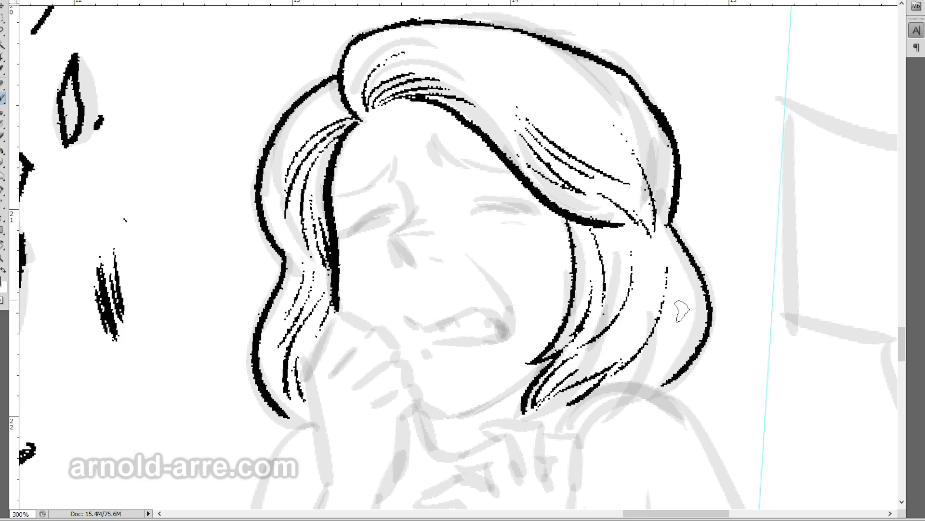
left_click_drag(672, 316, 598, 391)
left_click_drag(690, 293, 614, 395)
left_click_drag(684, 332, 641, 406)
mouse_move(611, 229)
left_mouse_down()
mouse_move(615, 286)
mouse_move(630, 297)
left_mouse_up()
Step: Ink the woman's chin line, her worried eyebrows with frown creases and the closed eye nearest her raised hand
mouse_move(424, 415)
left_mouse_down()
mouse_move(480, 426)
mouse_move(528, 384)
left_mouse_up()
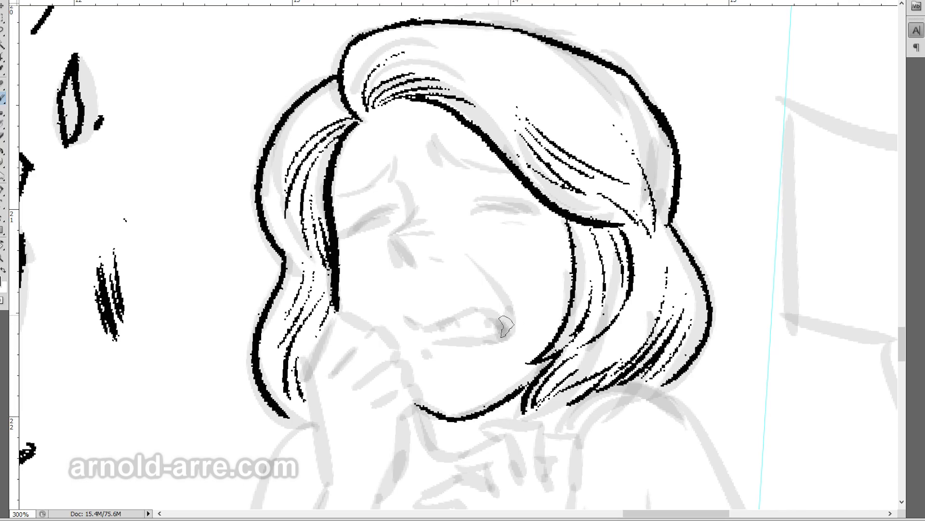
left_click_drag(339, 207, 393, 175)
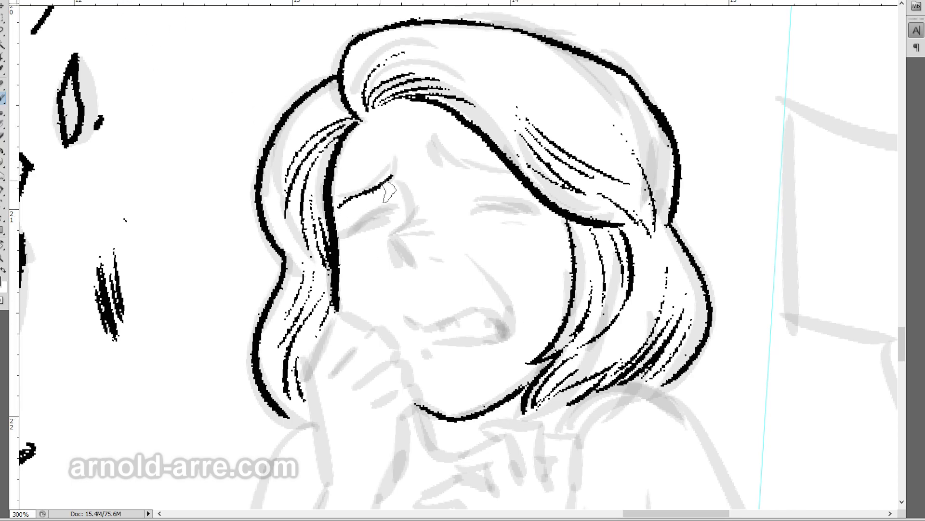
left_click_drag(400, 155, 394, 183)
mouse_move(424, 152)
left_mouse_down()
mouse_move(428, 167)
mouse_move(504, 169)
left_mouse_up()
mouse_move(363, 238)
left_mouse_down()
mouse_move(400, 222)
mouse_move(357, 242)
left_mouse_up()
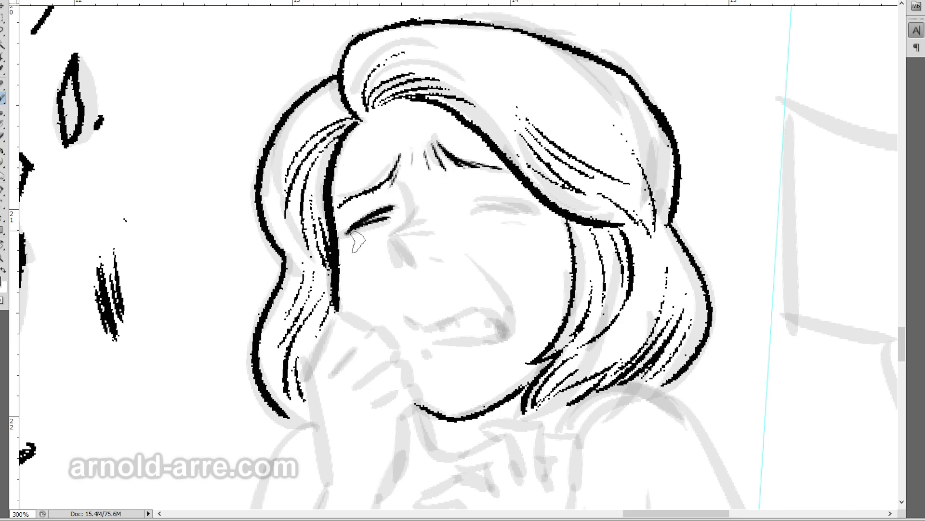
Step: Ink the woman's far closed eye with its upper lid and thicken the lashes of the eye nearest her raised hand
left_click_drag(475, 212, 533, 212)
left_click_drag(395, 212, 376, 231)
left_click_drag(506, 207, 482, 211)
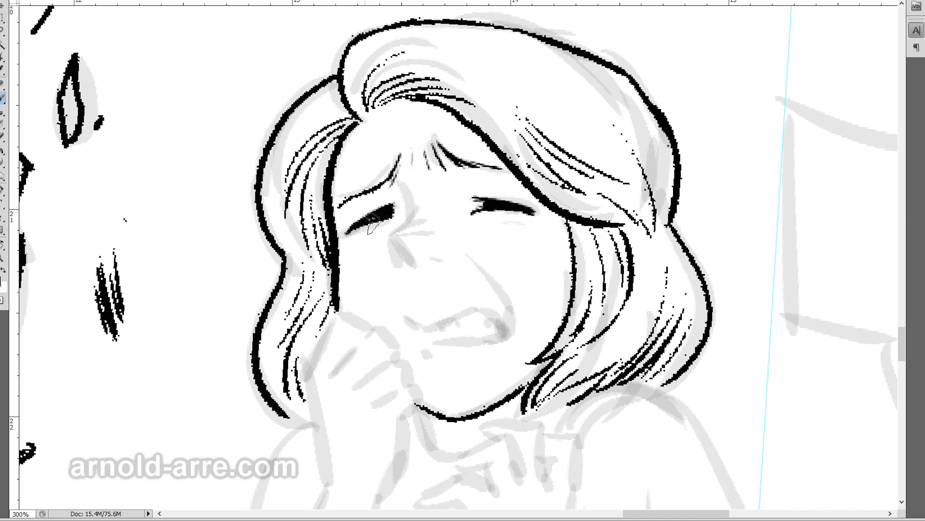
left_click_drag(462, 197, 508, 203)
Step: Ink the bridge and tip of the woman's nose and add short crease lines under both eyes
left_click_drag(403, 189, 396, 231)
left_click_drag(482, 225, 514, 220)
left_click_drag(489, 229, 543, 227)
mouse_move(338, 250)
left_mouse_down()
mouse_move(430, 219)
mouse_move(418, 267)
mouse_move(401, 263)
mouse_move(453, 255)
left_mouse_up()
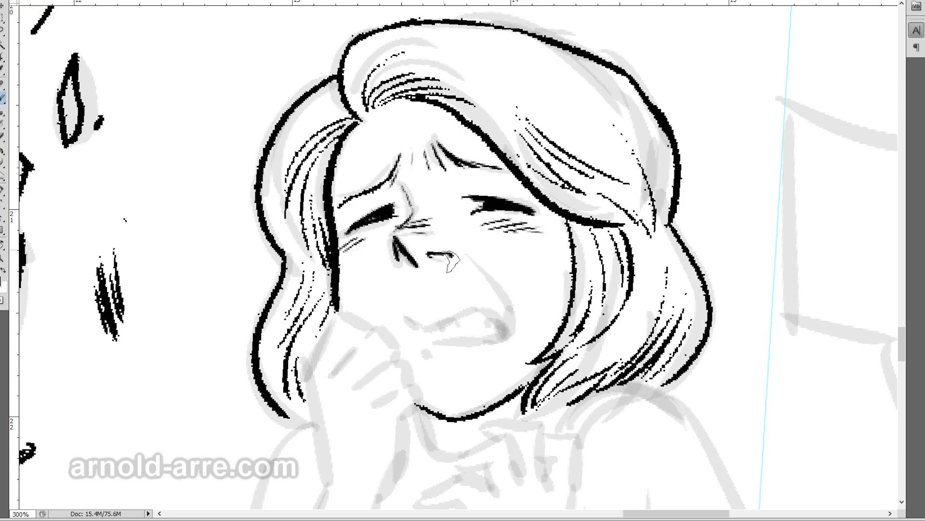
Step: Ink the woman's cheek fold and grimacing mouth with teeth and lip marks, and touch up the lashes of the near eye
left_click_drag(478, 253, 515, 297)
mouse_move(404, 315)
left_mouse_down()
mouse_move(425, 328)
mouse_move(487, 314)
mouse_move(511, 336)
mouse_move(483, 322)
mouse_move(492, 334)
left_mouse_up()
left_click_drag(498, 322, 506, 334)
left_click_drag(426, 343, 492, 342)
left_click_drag(418, 349, 431, 357)
left_click_drag(486, 343, 507, 339)
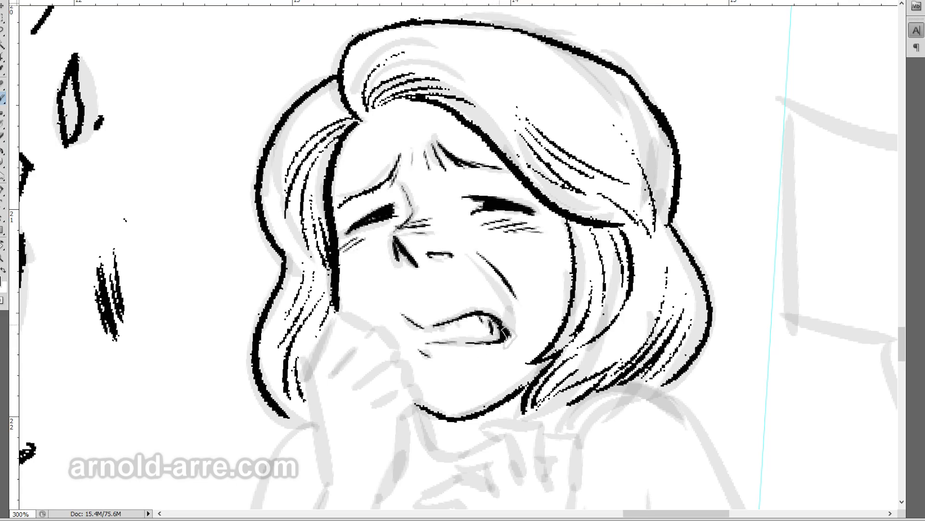
left_click_drag(362, 226, 348, 232)
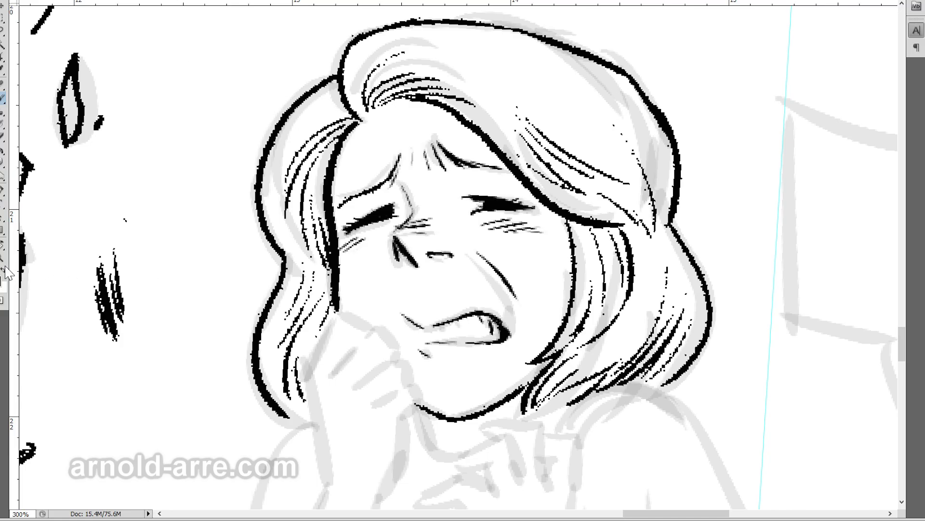
Step: Thicken the woman's far nostril into a bold curved stroke
left_click(448, 299, "alt")
left_click(452, 298, "alt")
left_click(520, 285, "alt")
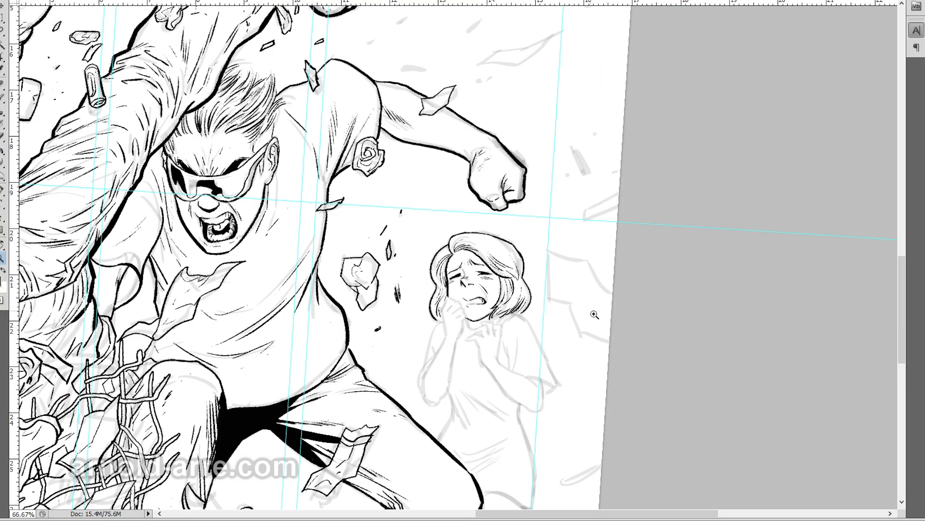
left_click(472, 291)
left_click(471, 291)
left_click(471, 291)
left_click(471, 291)
key("b")
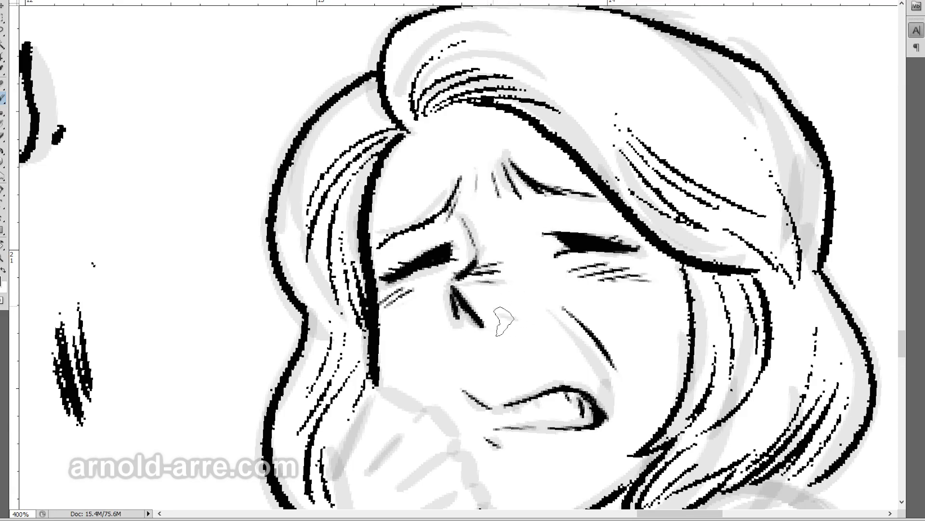
left_click_drag(491, 305, 518, 311)
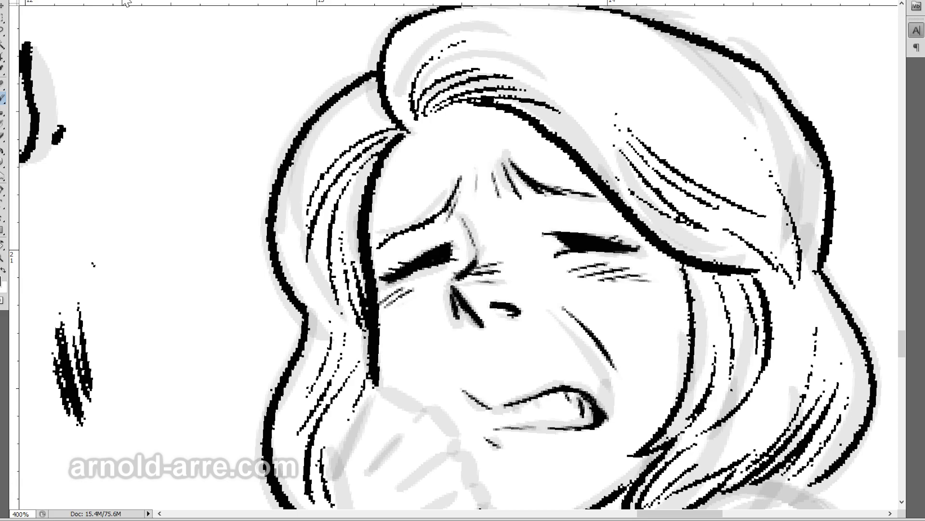
Step: Ink the woman's fist against her cheek, with its curled fingers, knuckle lines and both edges down to the wrist
mouse_move(357, 462)
left_mouse_down()
mouse_move(345, 245)
mouse_move(332, 232)
mouse_move(360, 175)
mouse_move(400, 186)
left_mouse_up()
mouse_move(346, 286)
left_mouse_down()
mouse_move(401, 194)
mouse_move(414, 192)
mouse_move(436, 211)
left_mouse_up()
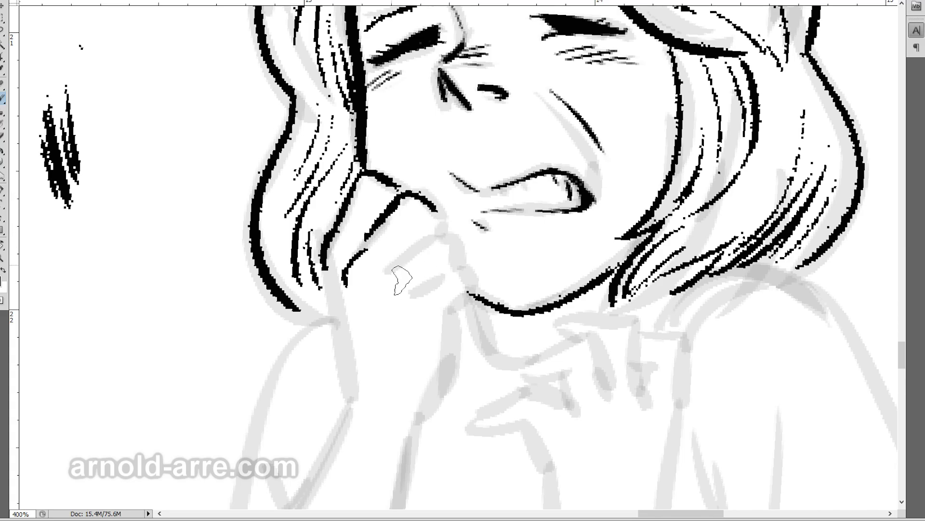
mouse_move(389, 268)
left_mouse_down()
mouse_move(440, 227)
mouse_move(458, 246)
left_mouse_up()
mouse_move(415, 291)
left_mouse_down()
mouse_move(439, 275)
mouse_move(476, 272)
mouse_move(465, 319)
mouse_move(452, 326)
left_mouse_up()
left_click_drag(324, 247, 344, 401)
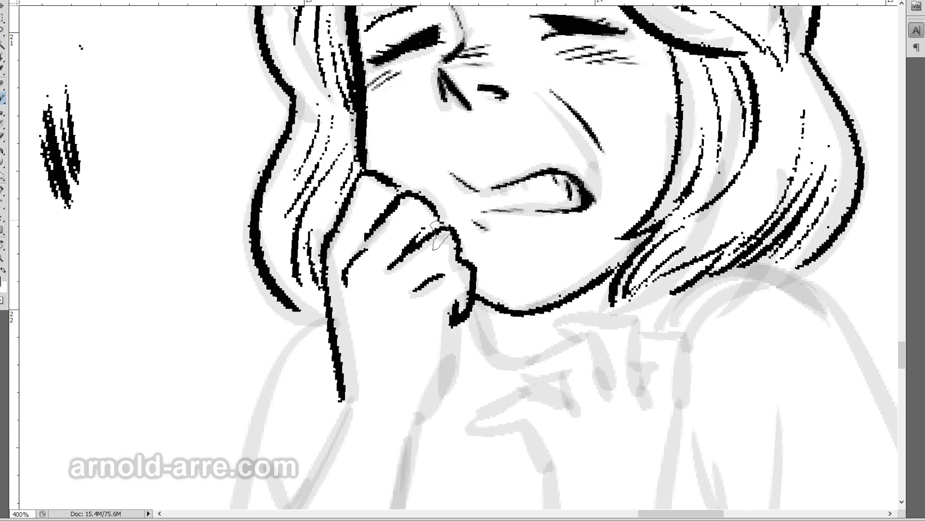
left_click_drag(457, 306, 418, 428)
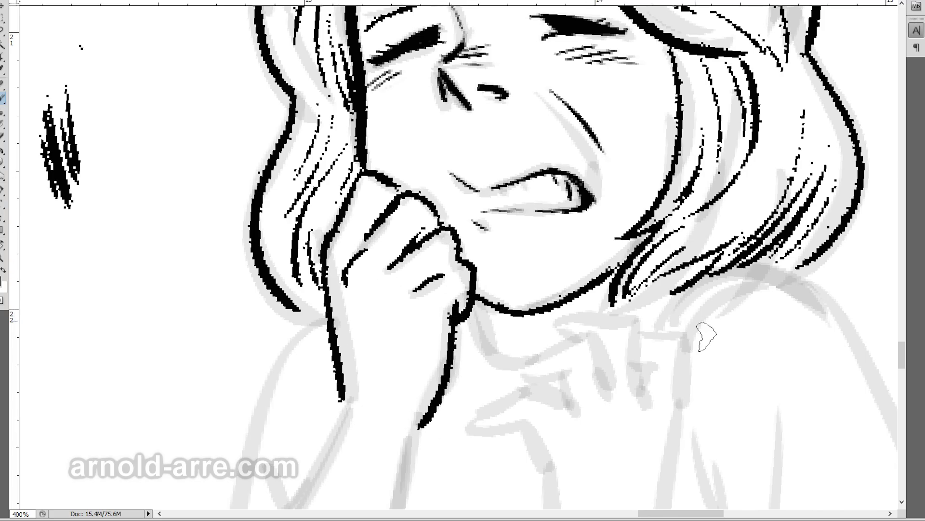
Step: Ink the thumb and first bent fingers of the woman's other hand in front of her chest, undoing misplaced strokes
left_click_drag(661, 378, 614, 233)
mouse_move(502, 240)
left_mouse_down()
mouse_move(555, 256)
mouse_move(504, 241)
mouse_move(457, 270)
mouse_move(509, 263)
left_mouse_up()
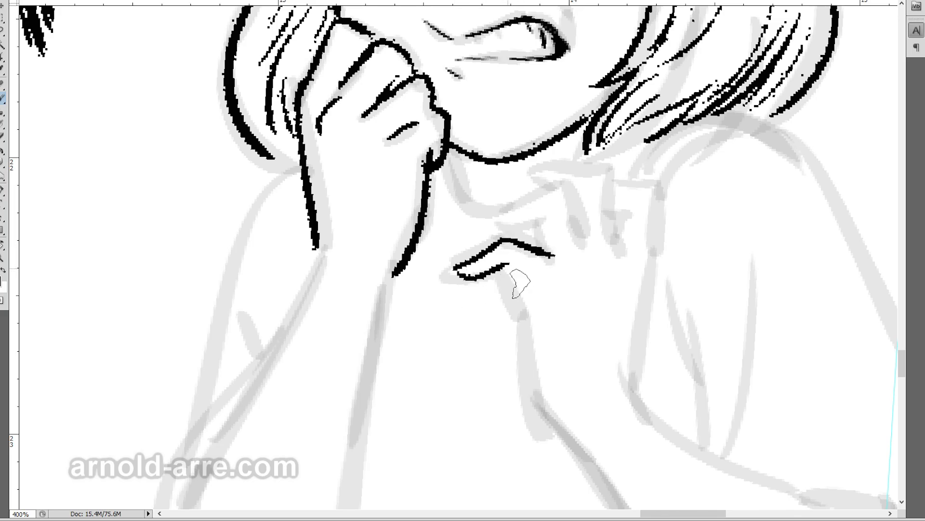
key("ctrl+z")
mouse_move(458, 277)
left_mouse_down()
mouse_move(506, 275)
mouse_move(528, 301)
left_mouse_up()
mouse_move(559, 182)
left_mouse_down()
mouse_move(501, 214)
mouse_move(511, 226)
mouse_move(548, 219)
mouse_move(550, 254)
mouse_move(576, 210)
mouse_move(599, 257)
mouse_move(562, 264)
mouse_move(546, 184)
mouse_move(605, 163)
left_mouse_up()
mouse_move(607, 170)
left_mouse_down()
mouse_move(601, 212)
mouse_move(617, 188)
mouse_move(627, 263)
left_mouse_up()
mouse_move(604, 161)
left_mouse_down()
mouse_move(614, 208)
mouse_move(612, 198)
left_mouse_up()
key("ctrl+z")
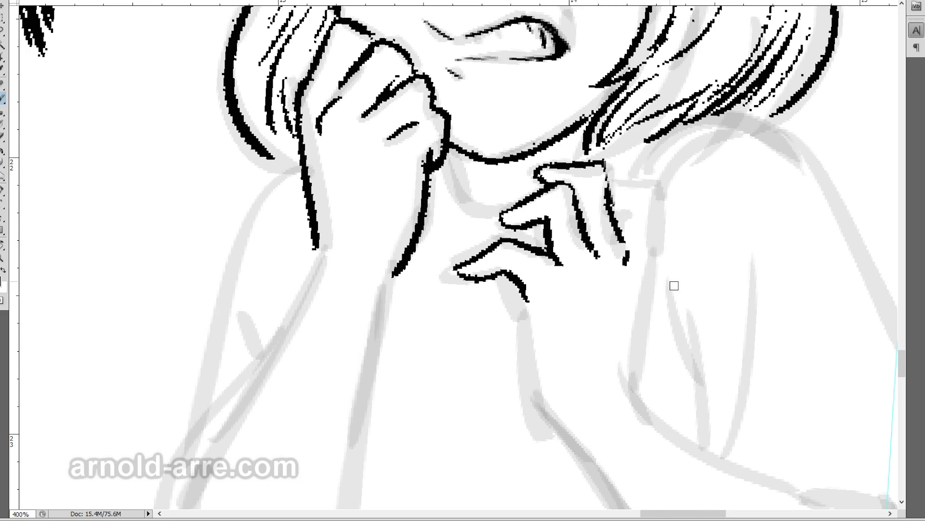
Step: Ink the outer fingers of the chest-level hand, clearing and redrawing the line between the last two fingers
left_click_drag(605, 164, 622, 238)
mouse_move(619, 182)
left_mouse_down()
mouse_move(661, 196)
mouse_move(653, 274)
left_mouse_up()
left_click_drag(603, 164, 605, 182)
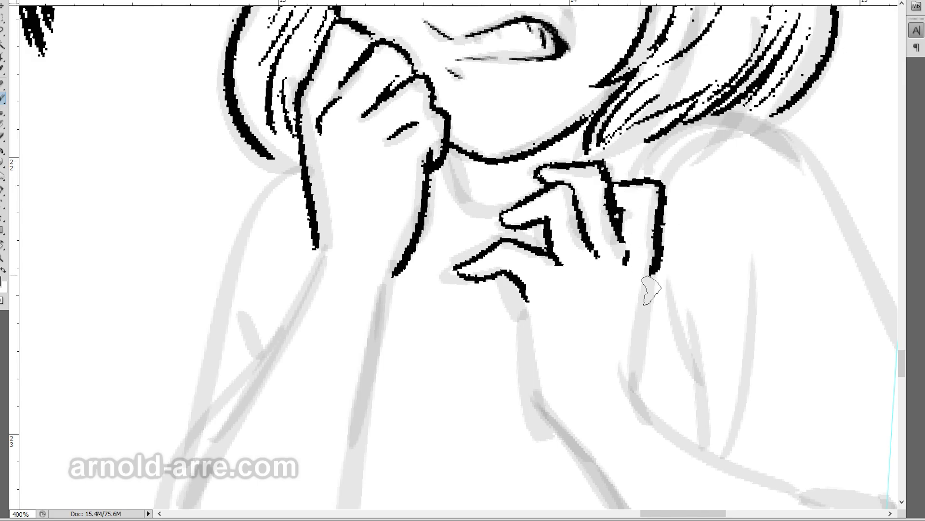
key("ctrl+z")
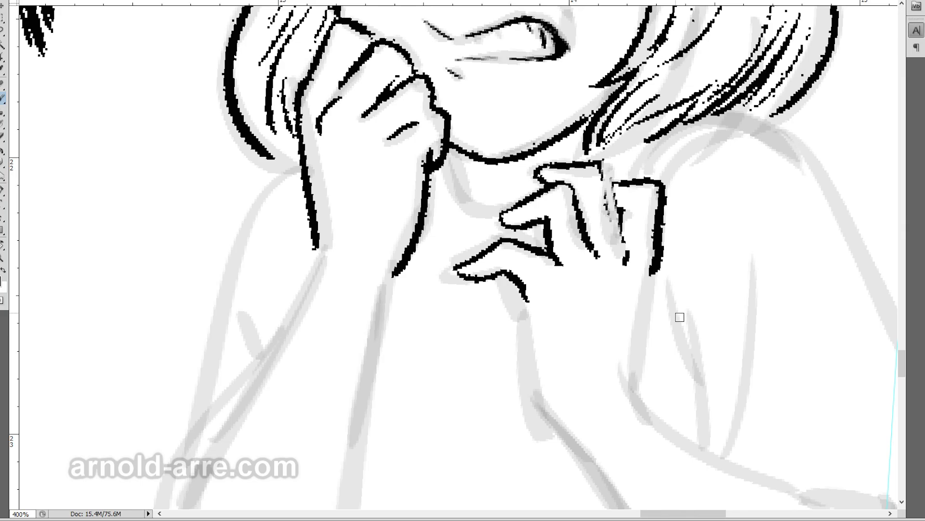
left_click_drag(609, 172, 614, 210)
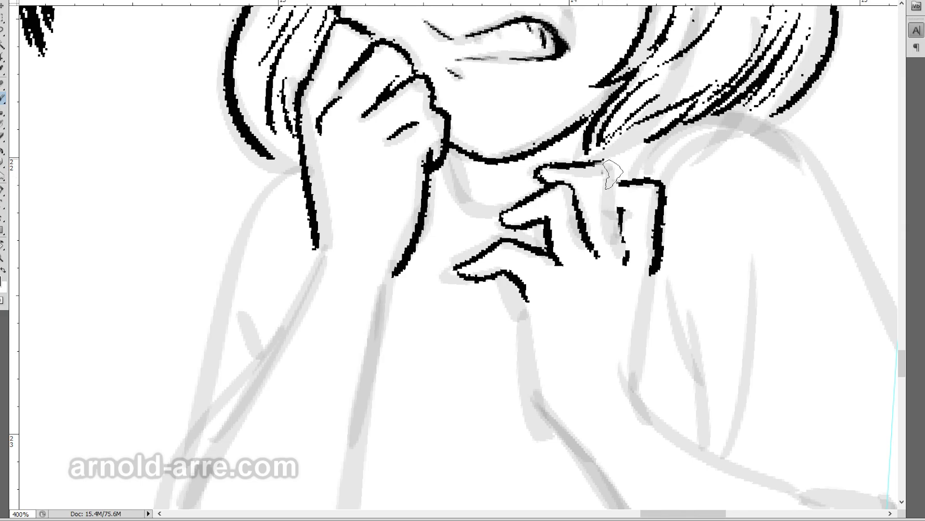
left_click_drag(607, 166, 621, 289)
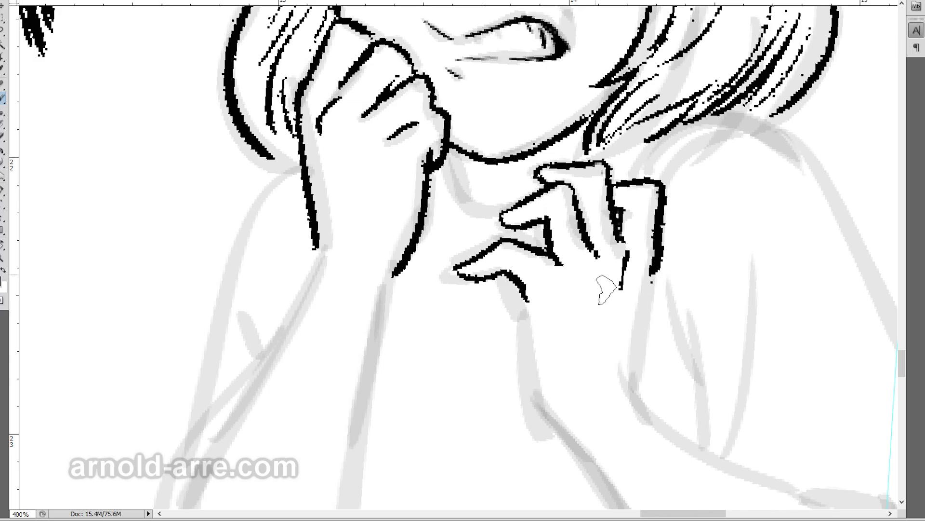
Step: Ink both edges of the chest-level hand from the fingers down to the wrist
left_click_drag(525, 295, 545, 399)
left_click_drag(658, 272, 631, 403)
left_click_drag(554, 417, 548, 382)
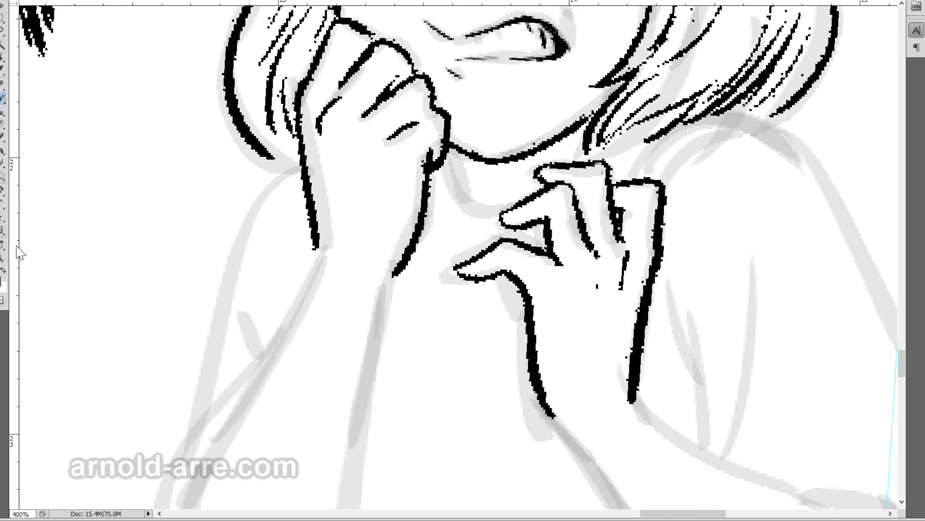
Step: Ink the woman's raised forearm on both sides from the fist's wrist down and around the elbow
left_click(308, 259, "alt")
left_click(492, 251, "alt")
left_click(554, 231, "alt")
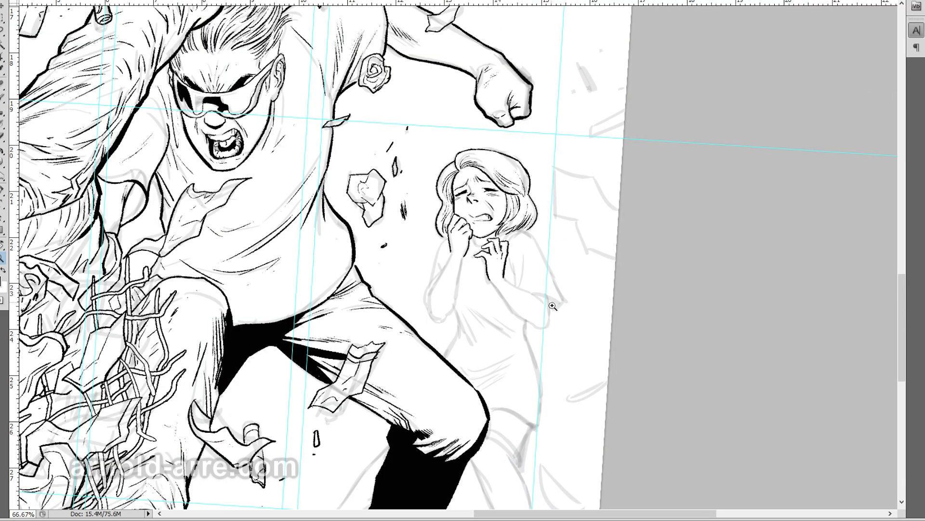
left_click(485, 288)
left_click(485, 287)
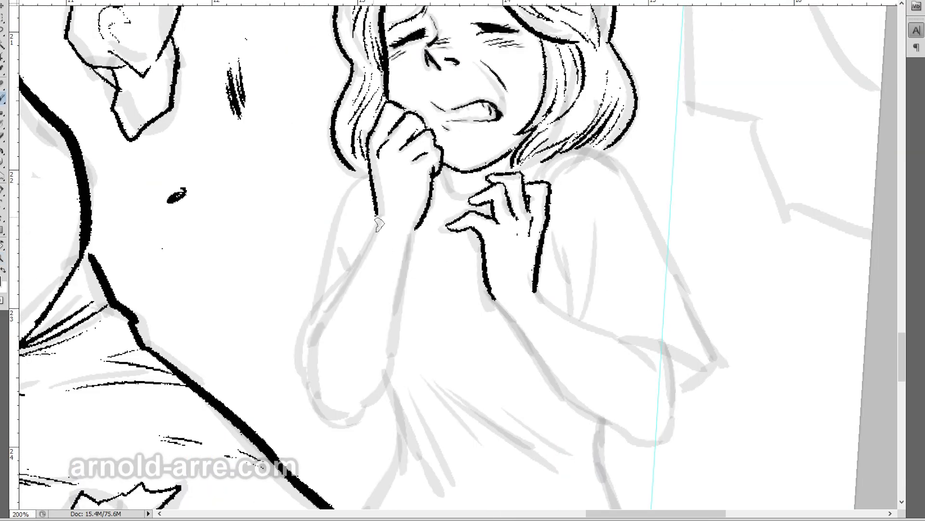
mouse_move(379, 218)
left_mouse_down()
mouse_move(362, 271)
mouse_move(317, 336)
mouse_move(312, 394)
mouse_move(335, 418)
left_mouse_up()
left_click_drag(416, 247, 379, 398)
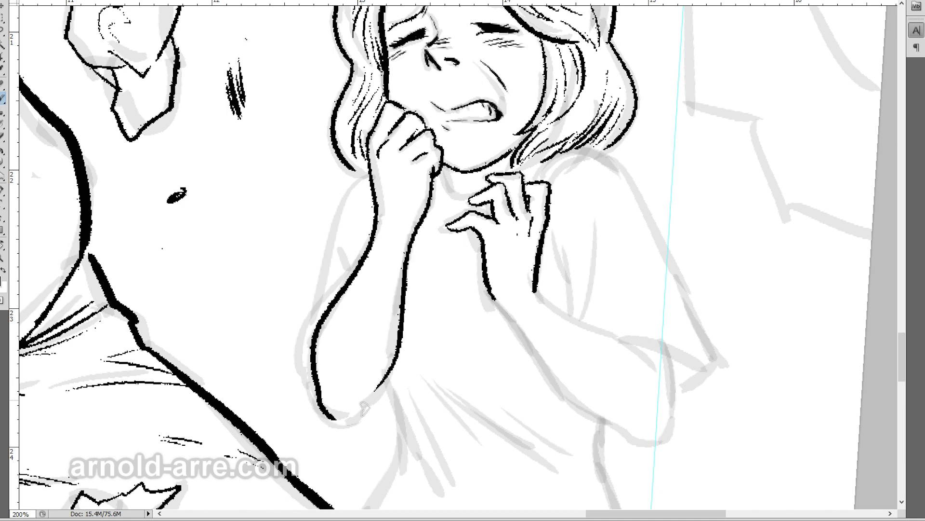
left_click_drag(337, 424, 381, 385)
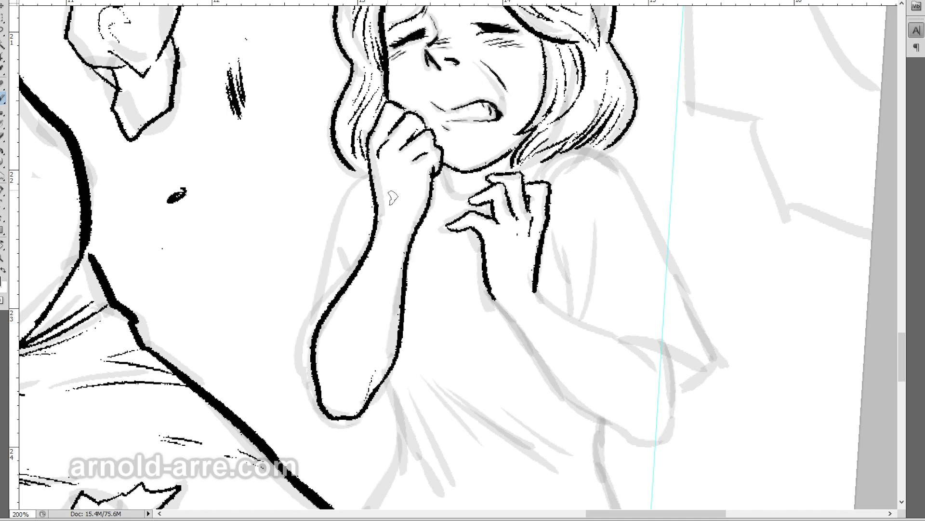
Step: Ink the shoulder and sleeve behind the raised forearm, with fold lines, the cuff under the elbow and the adjoining shirt edge
left_click_drag(366, 175, 327, 256)
left_click_drag(345, 214, 355, 260)
mouse_move(351, 219)
left_mouse_down()
mouse_move(359, 273)
mouse_move(360, 245)
mouse_move(353, 270)
mouse_move(339, 277)
mouse_move(333, 248)
mouse_move(320, 308)
mouse_move(331, 298)
mouse_move(309, 330)
mouse_move(315, 362)
left_mouse_up()
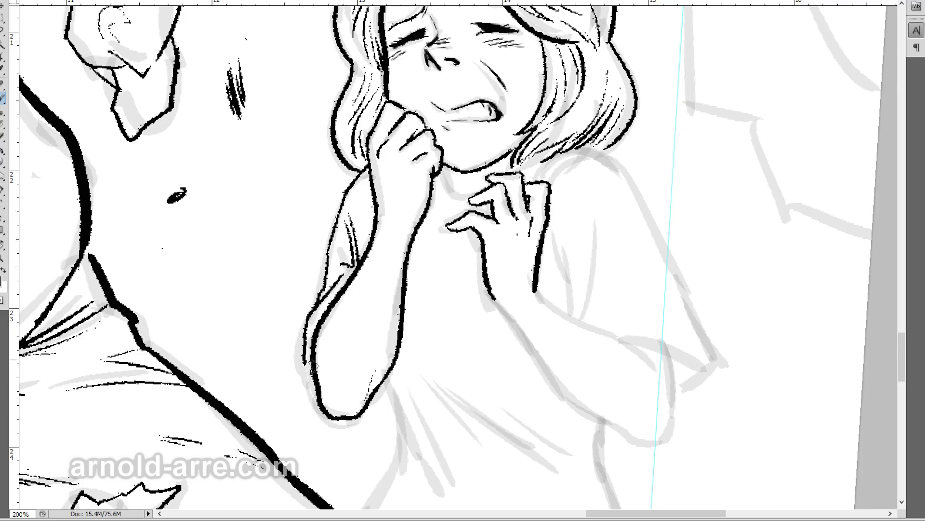
mouse_move(336, 422)
left_mouse_down()
mouse_move(396, 392)
mouse_move(403, 448)
left_mouse_up()
Step: Ink the woman's other forearm from the chest-level hand's wrist down and around the elbow
left_click_drag(488, 291, 573, 394)
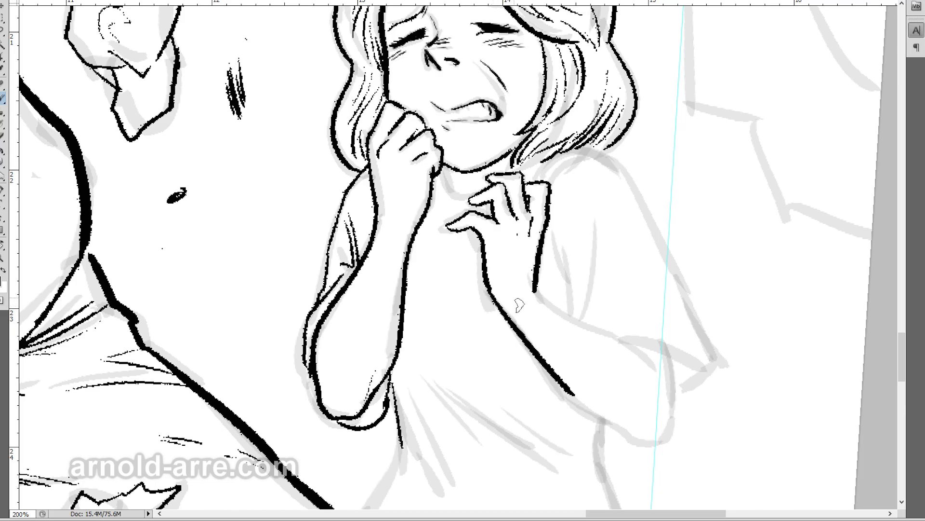
left_click_drag(536, 289, 643, 349)
mouse_move(575, 396)
left_mouse_down()
mouse_move(619, 431)
mouse_move(653, 436)
mouse_move(679, 417)
left_mouse_up()
left_click_drag(678, 359, 680, 418)
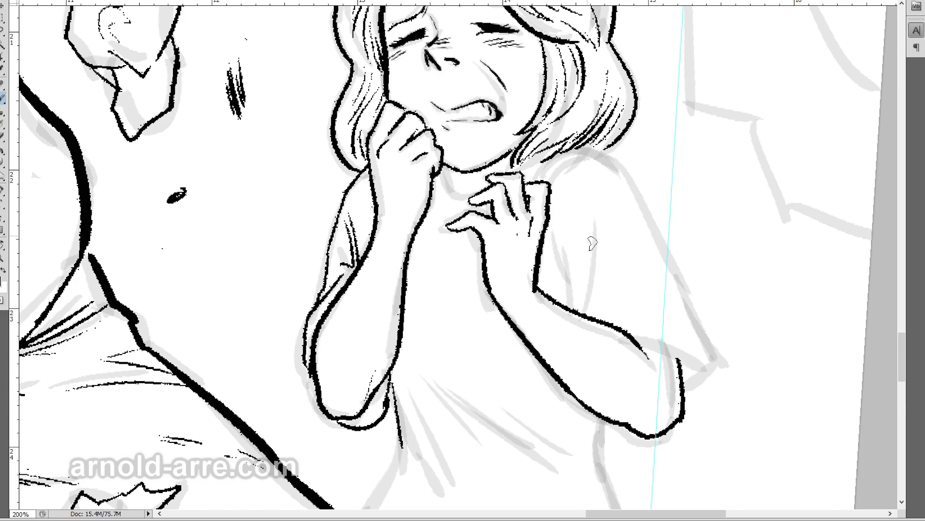
Step: Ink the far shoulder and loose sleeve of the woman's shirt, including its inner folds and open cuff
left_click_drag(554, 244, 574, 307)
left_click_drag(593, 223, 587, 307)
mouse_move(557, 206)
left_mouse_down()
mouse_move(602, 159)
mouse_move(713, 362)
left_mouse_up()
mouse_move(643, 347)
left_mouse_down()
mouse_move(707, 375)
mouse_move(686, 399)
left_mouse_up()
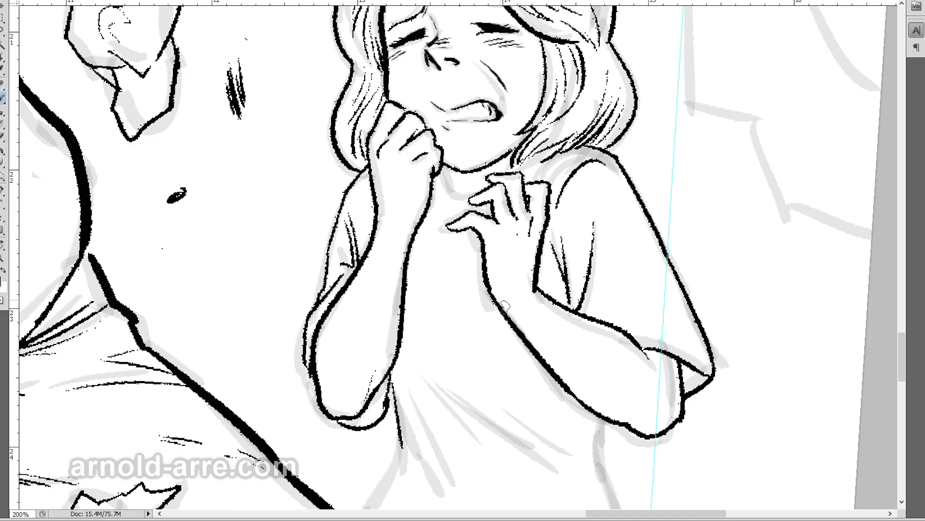
Step: Ink the woman's neck and upper-chest creases, then the diagonal shirt folds and the torso contours at the waist
left_click_drag(446, 170, 477, 190)
left_click_drag(454, 251, 448, 162)
left_click_drag(543, 220, 516, 117)
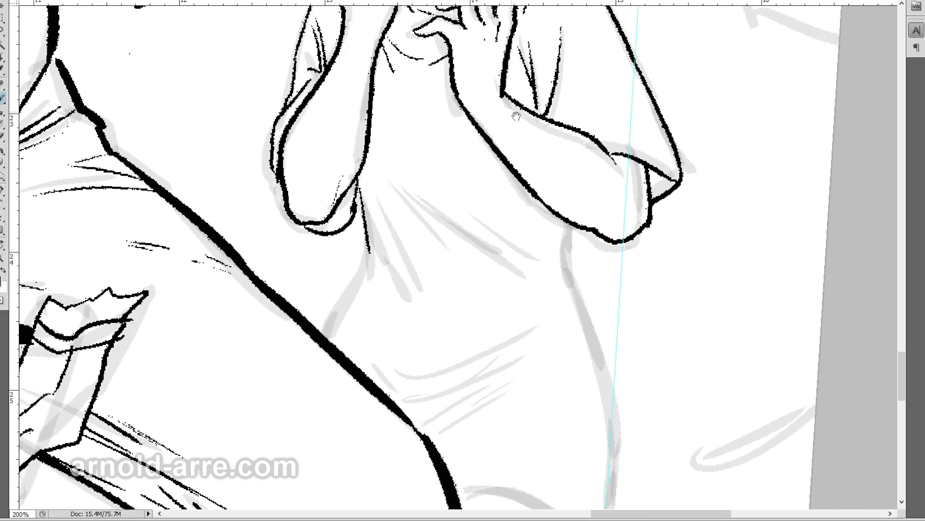
mouse_move(366, 195)
left_mouse_down()
mouse_move(387, 281)
mouse_move(428, 290)
left_mouse_up()
left_click_drag(377, 176, 403, 239)
left_click_drag(405, 158, 467, 267)
left_click_drag(425, 179, 470, 235)
left_click_drag(459, 191, 519, 256)
left_click_drag(477, 200, 573, 288)
left_click_drag(378, 241, 403, 303)
left_click_drag(395, 270, 451, 322)
mouse_move(371, 248)
left_mouse_down()
mouse_move(355, 313)
mouse_move(329, 342)
left_mouse_up()
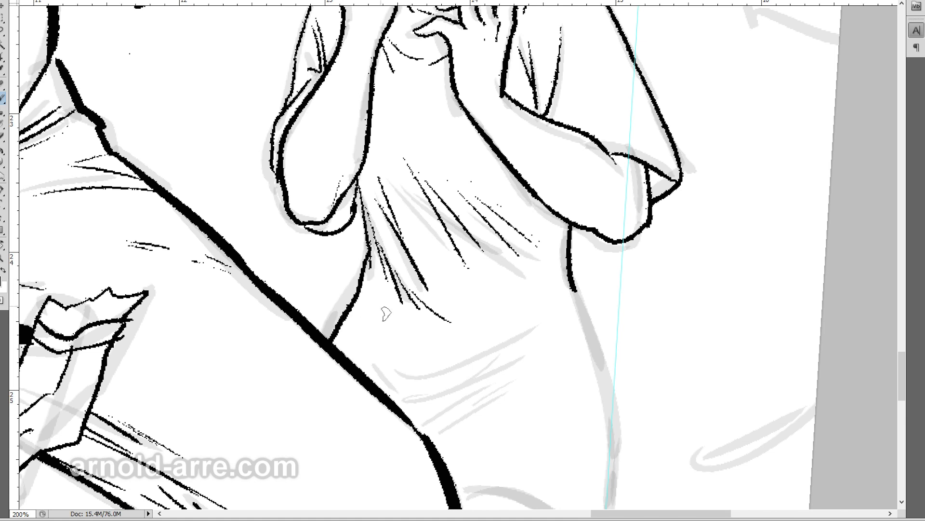
Step: Ink the creases across the lower part of the woman's shirt and its far side contour over the hip
left_click_drag(394, 371, 526, 330)
left_click_drag(525, 348, 436, 411)
left_click_drag(515, 366, 431, 426)
left_click_drag(518, 384, 434, 433)
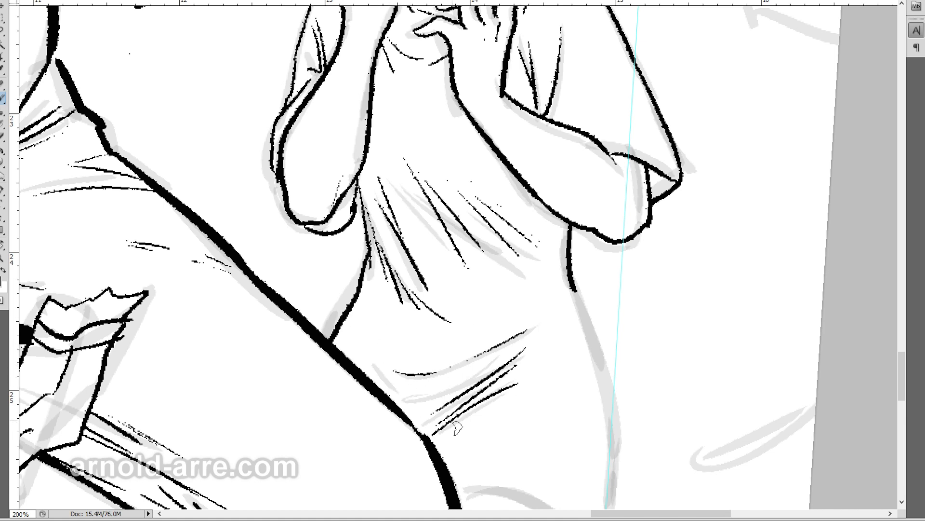
left_click_drag(573, 290, 618, 457)
Step: Ink the shirt hem and the shorts leg beneath it, and fill the shadow under the hem with black
left_click_drag(636, 329, 624, 196)
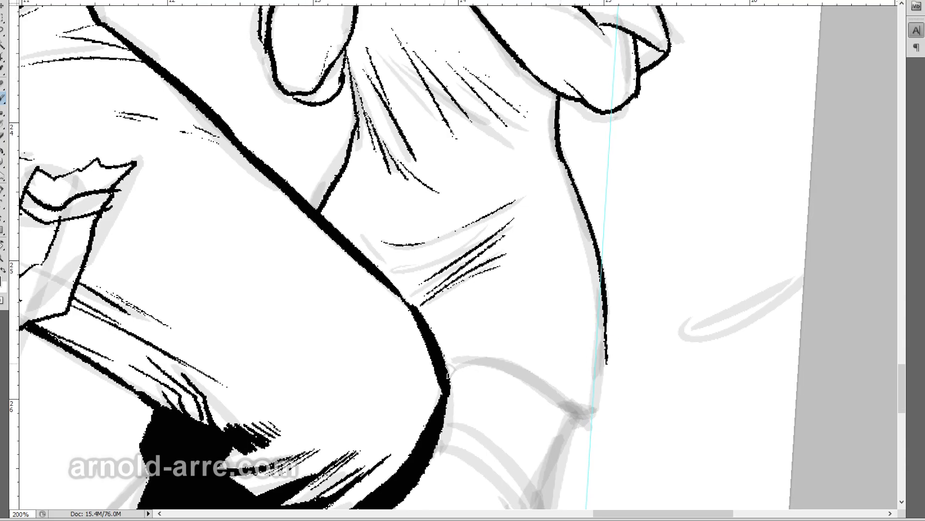
left_click_drag(448, 358, 590, 415)
mouse_move(607, 329)
left_mouse_down()
mouse_move(606, 420)
mouse_move(622, 289)
mouse_move(553, 365)
left_mouse_up()
left_click_drag(476, 312, 460, 314)
mouse_move(453, 326)
left_mouse_down()
mouse_move(494, 335)
mouse_move(550, 395)
left_mouse_up()
mouse_move(520, 324)
left_mouse_down()
mouse_move(551, 365)
mouse_move(557, 393)
left_mouse_up()
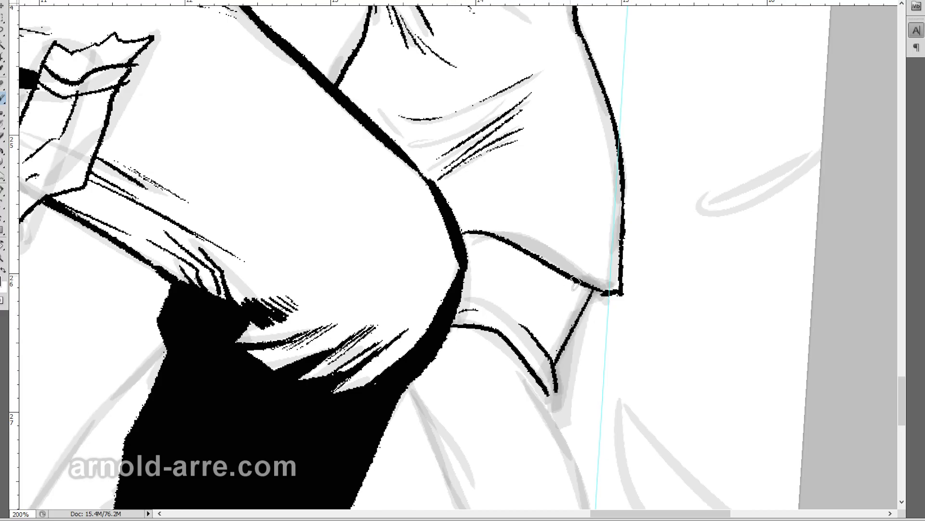
mouse_move(506, 250)
left_mouse_down()
mouse_move(579, 332)
mouse_move(550, 343)
mouse_move(581, 344)
mouse_move(498, 239)
left_mouse_up()
left_click(576, 296)
Step: Ink both contours of the woman's far leg from the shorts down to the page's lower edge, with knee creases
key("b")
mouse_move(326, 273)
left_mouse_down()
mouse_move(371, 336)
mouse_move(387, 248)
mouse_move(361, 227)
mouse_move(356, 261)
mouse_move(361, 177)
left_mouse_up()
left_click_drag(281, 115, 428, 446)
mouse_move(393, 110)
left_mouse_down()
mouse_move(464, 280)
mouse_move(483, 395)
mouse_move(503, 443)
left_mouse_up()
left_click_drag(427, 441, 424, 487)
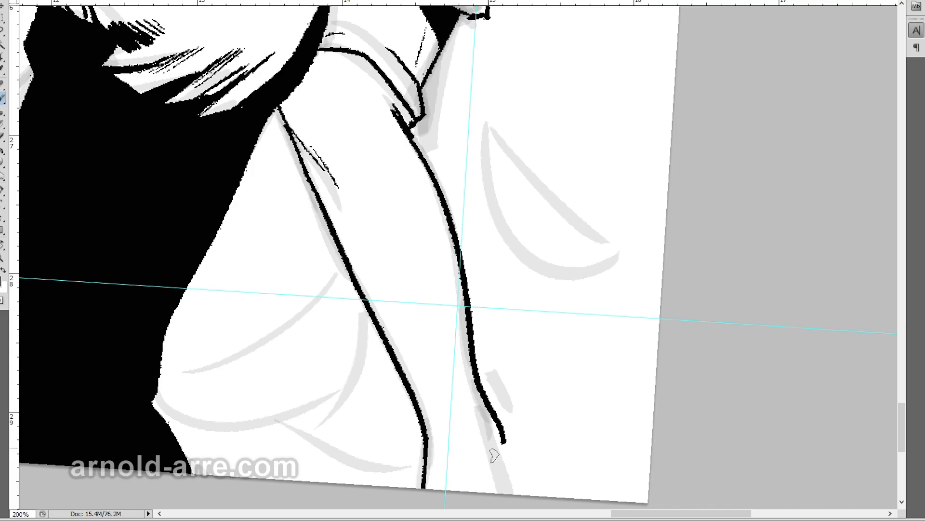
mouse_move(504, 451)
left_mouse_down()
mouse_move(506, 491)
mouse_move(492, 303)
mouse_move(672, 249)
mouse_move(692, 182)
mouse_move(622, 258)
mouse_move(501, 424)
mouse_move(458, 457)
left_mouse_up()
Step: Ink the woman's other leg emerging behind the man's black trouser leg, with its ankle and shoe opening
left_click_drag(611, 397, 525, 492)
mouse_move(485, 466)
left_mouse_down()
mouse_move(501, 382)
mouse_move(430, 433)
left_mouse_up()
mouse_move(480, 381)
left_mouse_down()
mouse_move(441, 429)
mouse_move(457, 416)
left_mouse_up()
mouse_move(448, 430)
left_mouse_down()
mouse_move(494, 428)
mouse_move(522, 442)
left_mouse_up()
left_click_drag(492, 429, 523, 457)
mouse_move(430, 427)
left_mouse_down()
mouse_move(417, 457)
mouse_move(521, 461)
left_mouse_up()
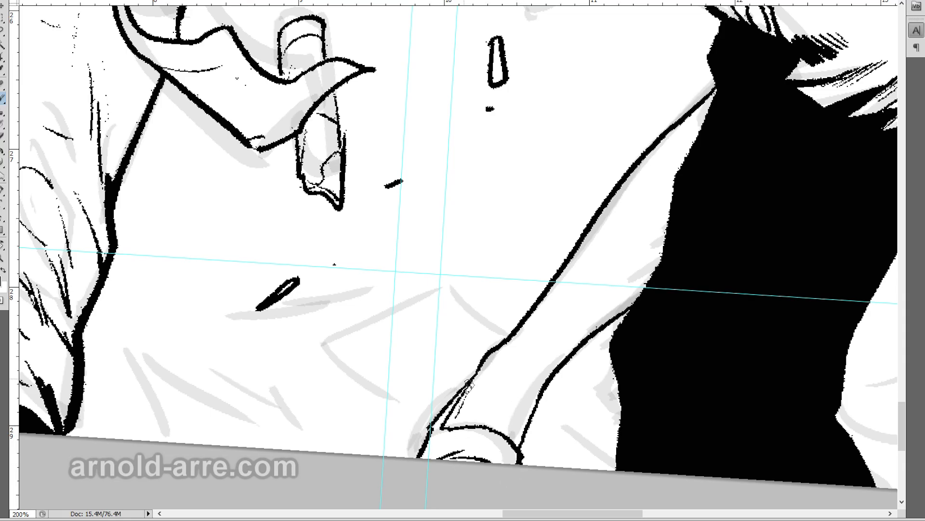
left_click_drag(479, 361, 447, 403)
left_click_drag(624, 185, 471, 306)
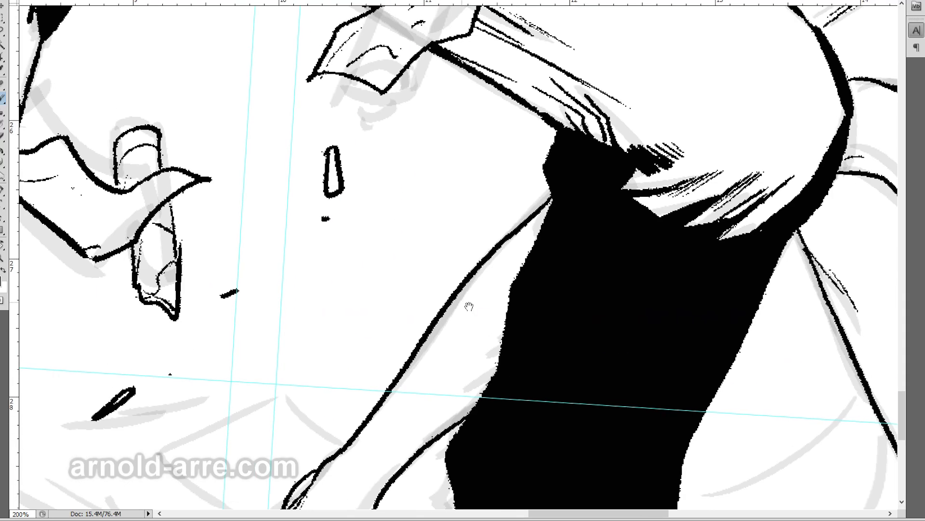
scroll(437, 254, "down", 4)
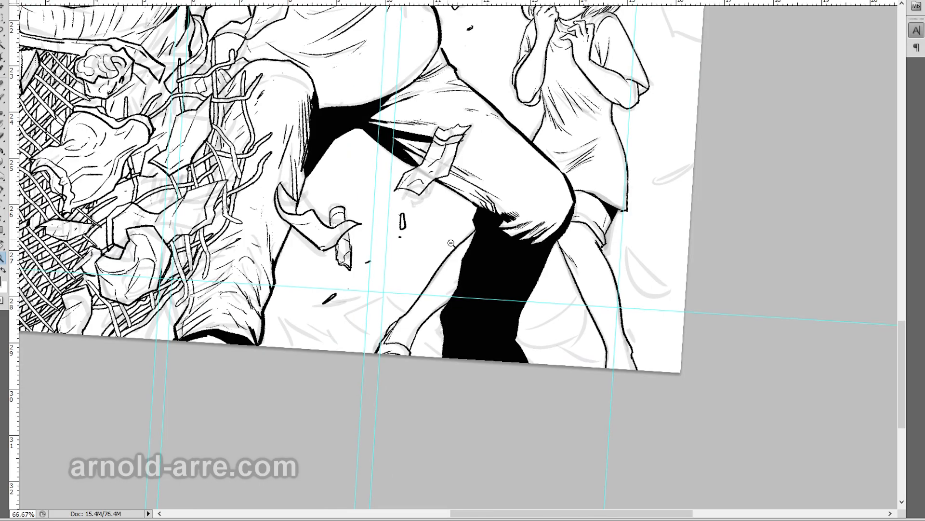
key("Escape")
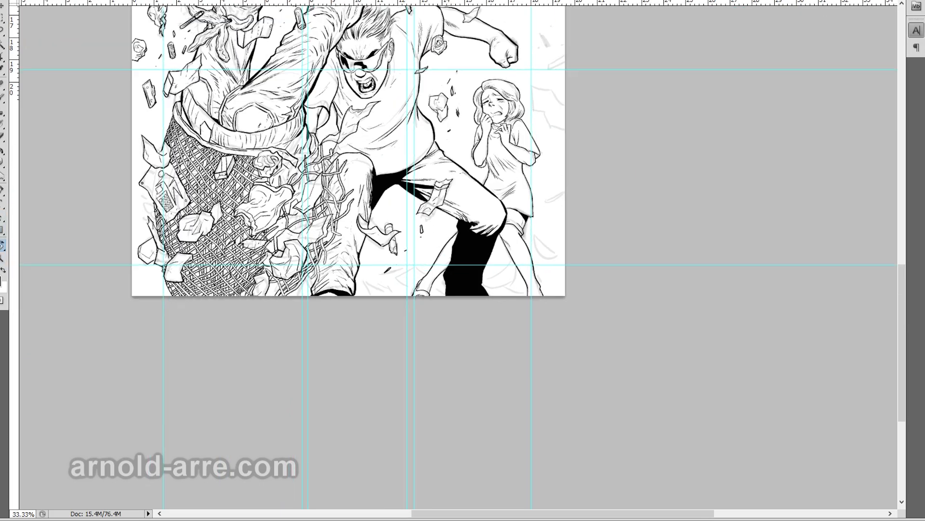
left_click_drag(365, 132, 448, 240)
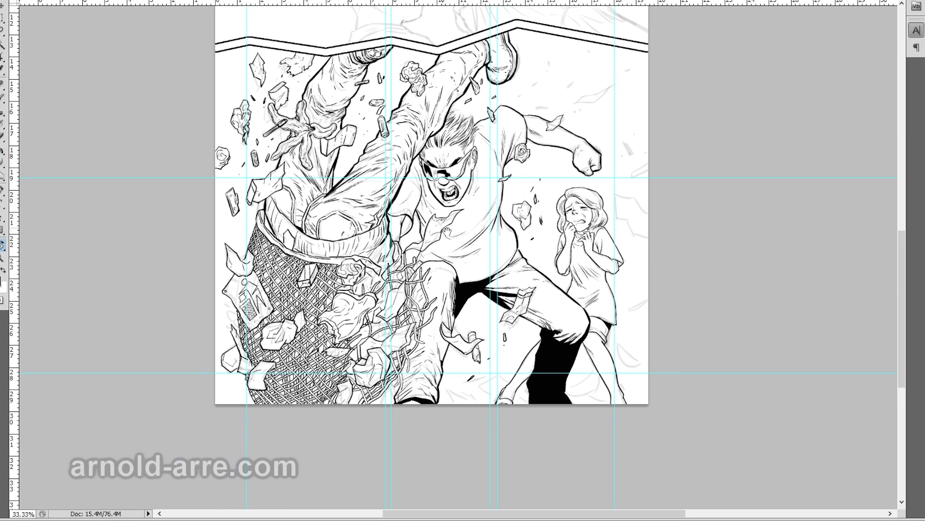